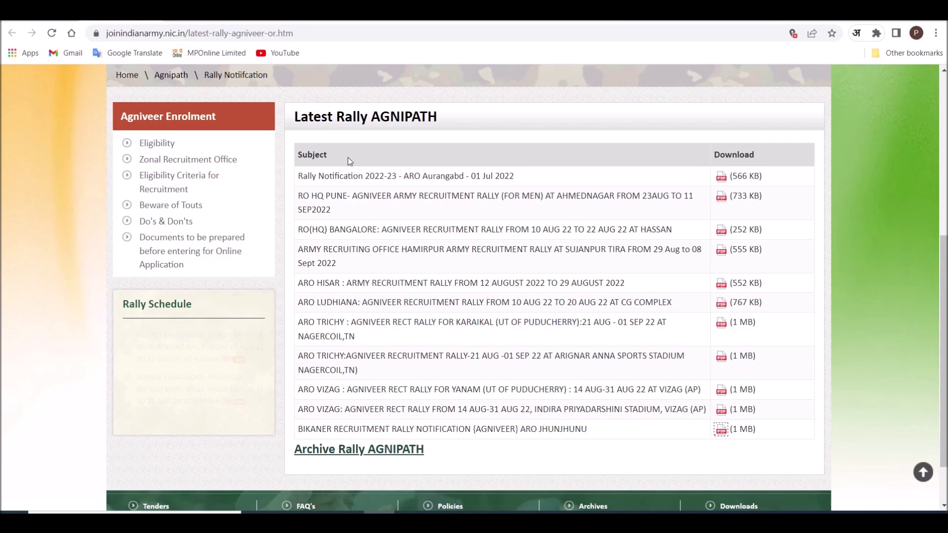
Return to the Join Indian Army home page from the Agnipath rally notifications list.
left_click(127, 74)
mouse_move(783, 164)
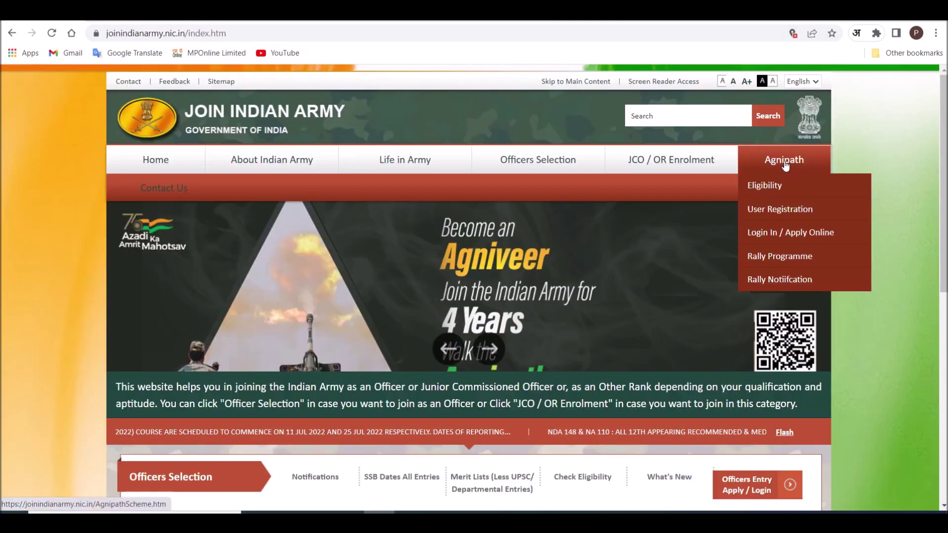
Open Agnipath's Apply Online Registration and continue past the instructions to the blank form.
left_click(780, 166)
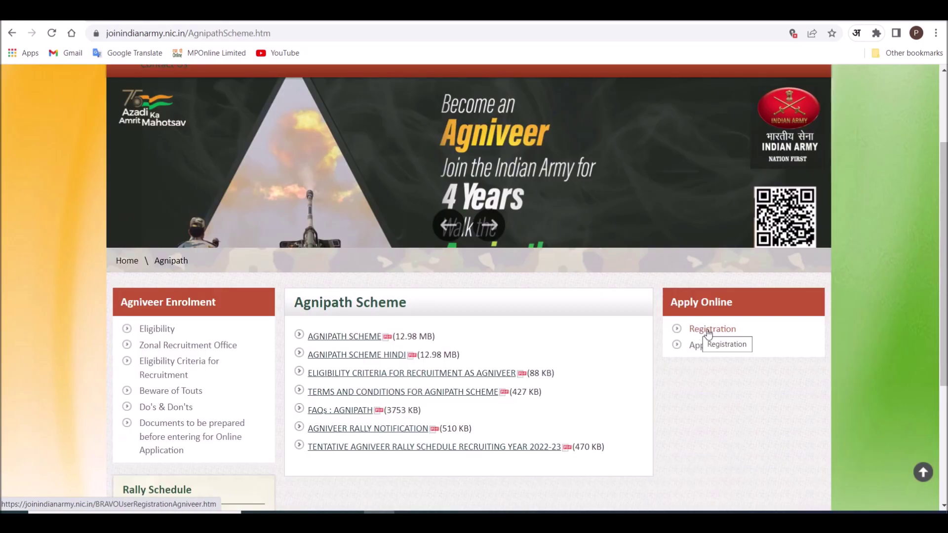
left_click(709, 334)
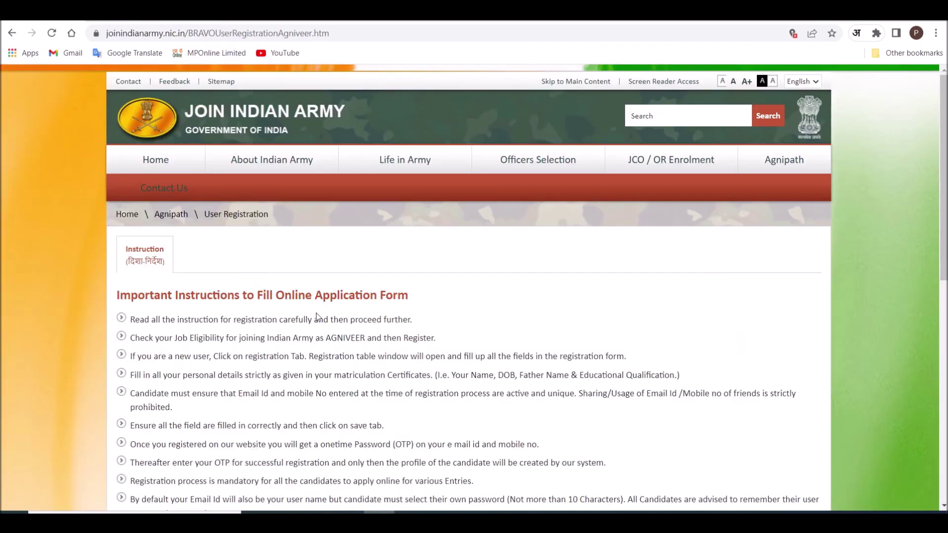
scroll(451, 345, "down", 10)
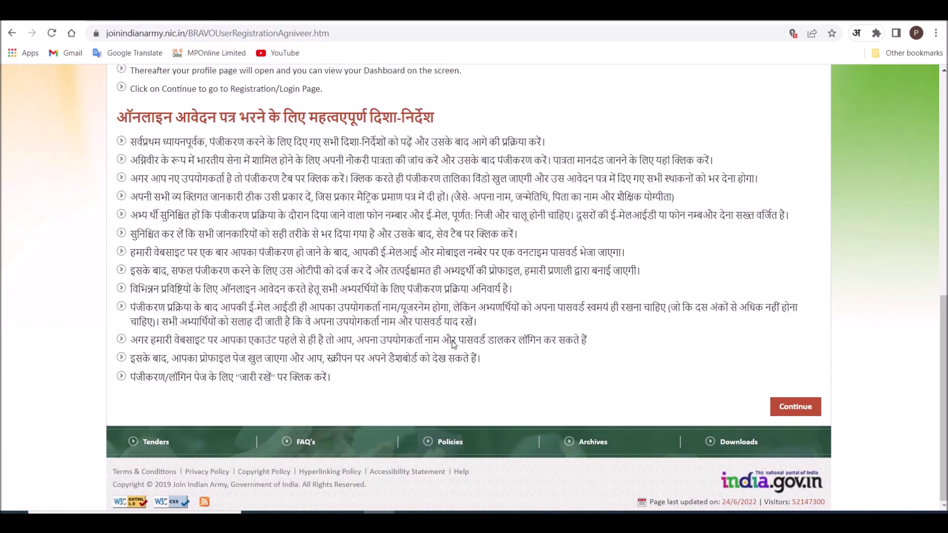
left_click(797, 413)
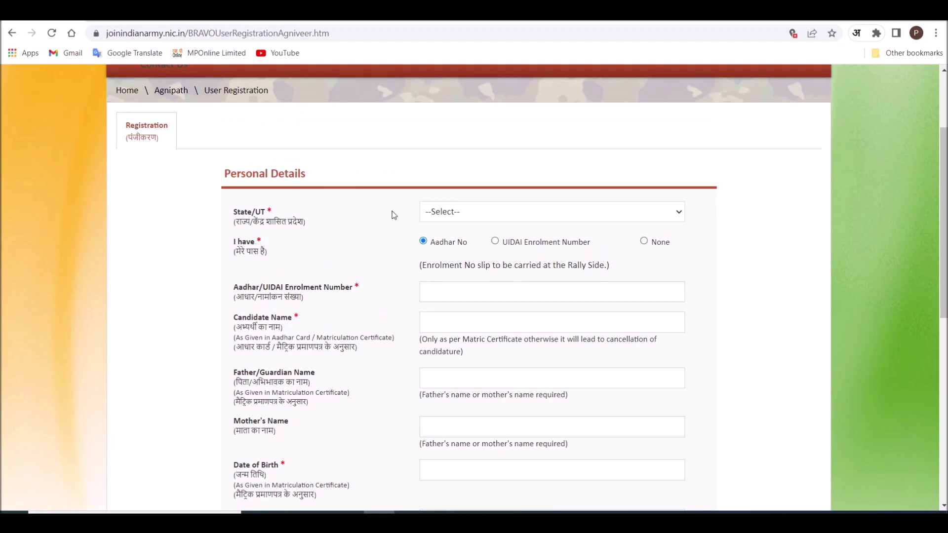
Choose HARYANA (Ambala) as State/UT and enter the candidate's and father's names.
left_click(456, 215)
left_click(446, 369)
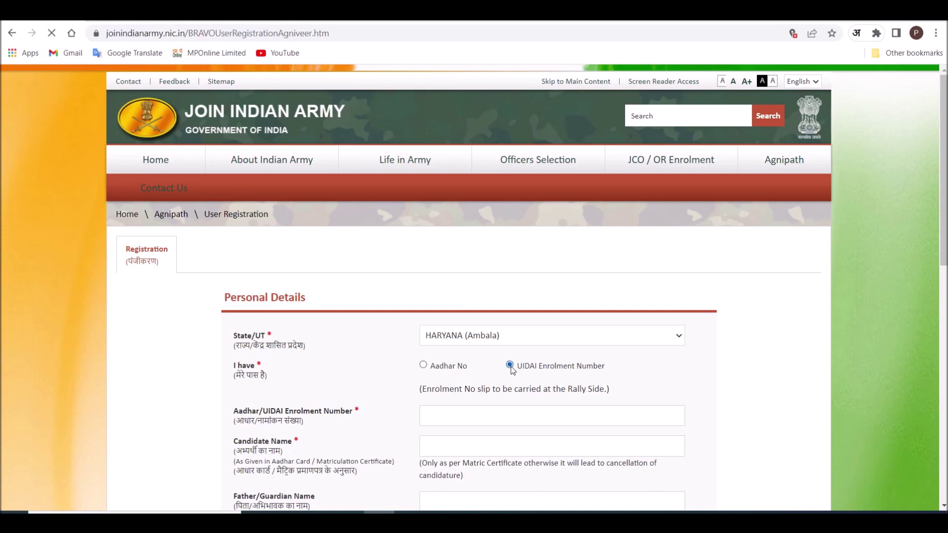
scroll(512, 371, "down", 1)
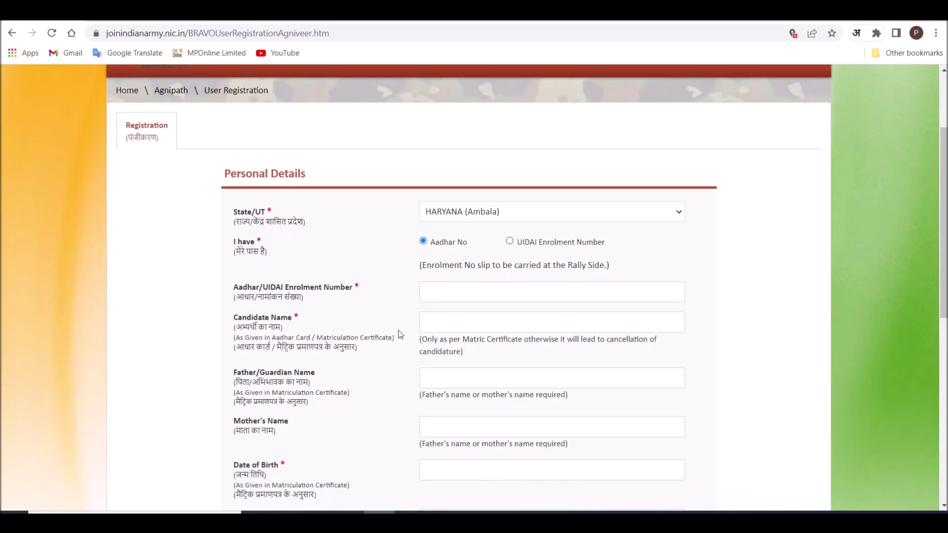
left_click(456, 320)
left_click(447, 381)
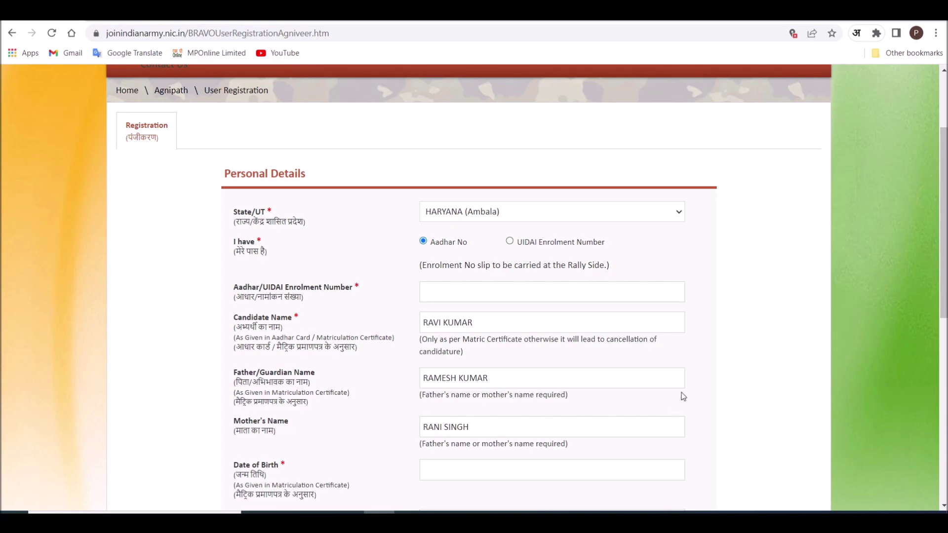
Set the date of birth to 01-01-2004 in the date picker.
scroll(683, 395, "down", 5)
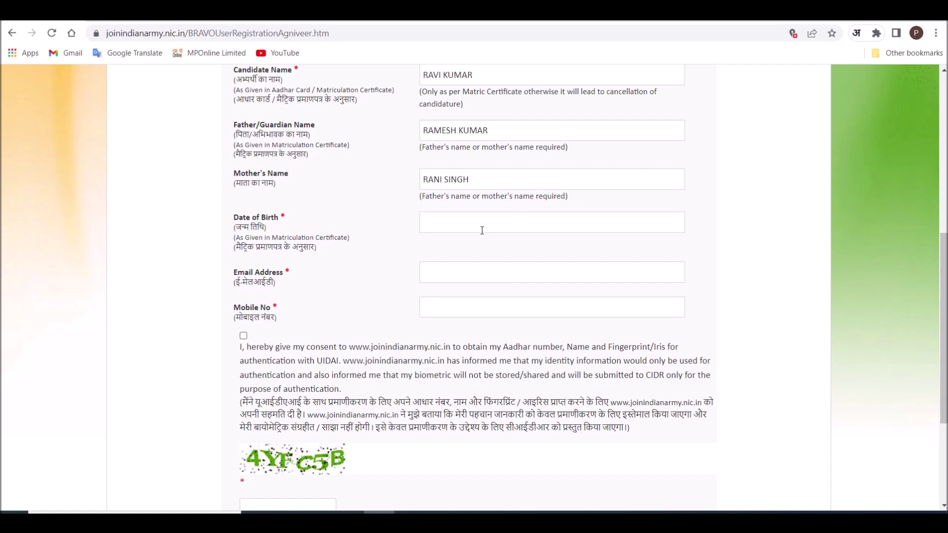
left_click(481, 228)
left_click(528, 317)
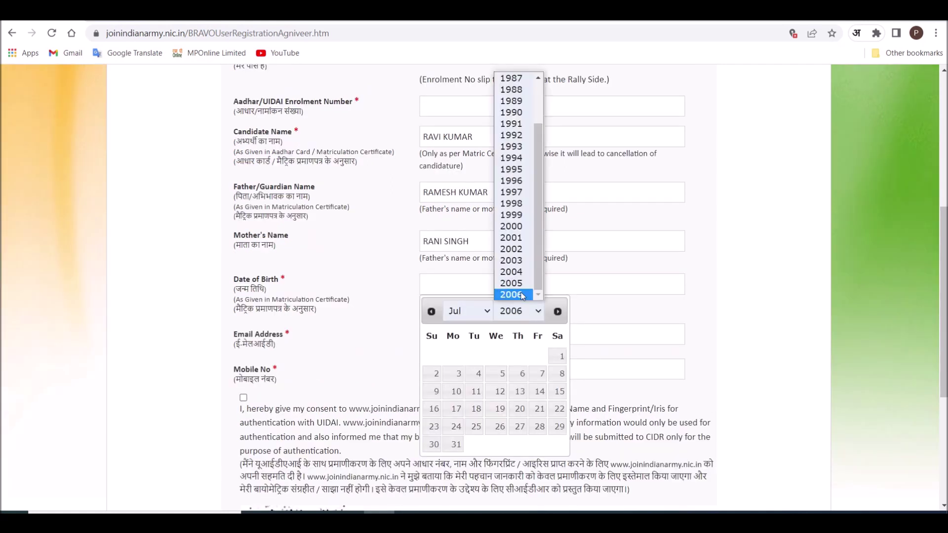
left_click(511, 271)
left_click(463, 313)
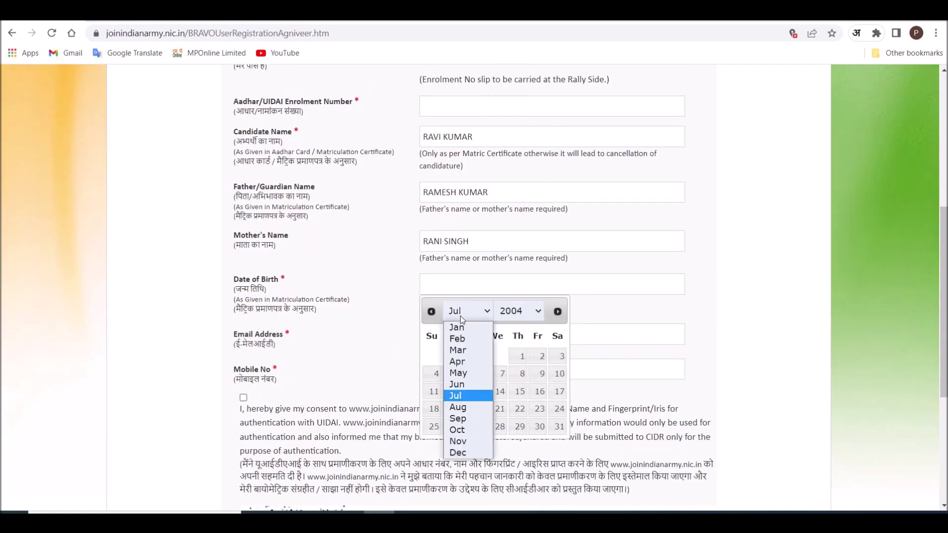
left_click(463, 327)
left_click(519, 356)
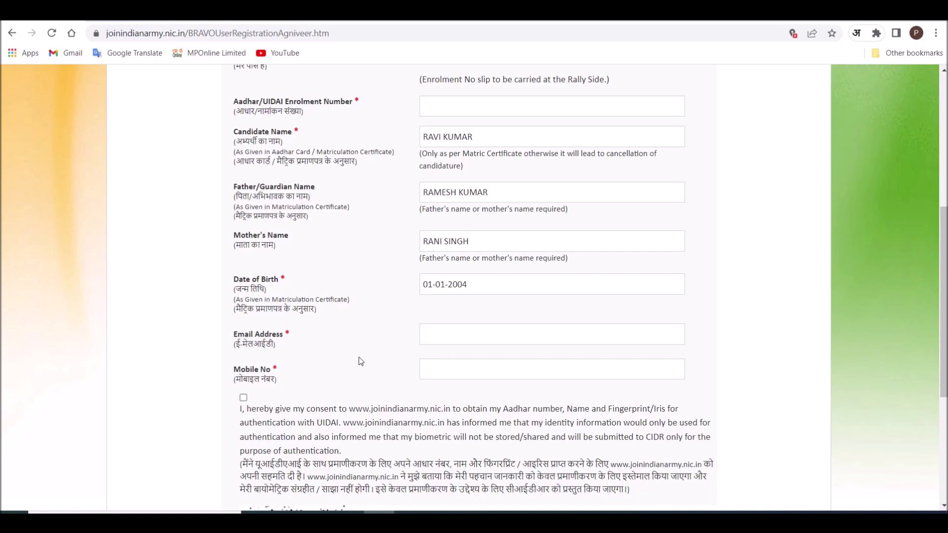
Fill e-mail and mobile, give UIDAI consent, enter the captcha, and submit for OTP.
left_click(445, 335)
left_click(446, 377)
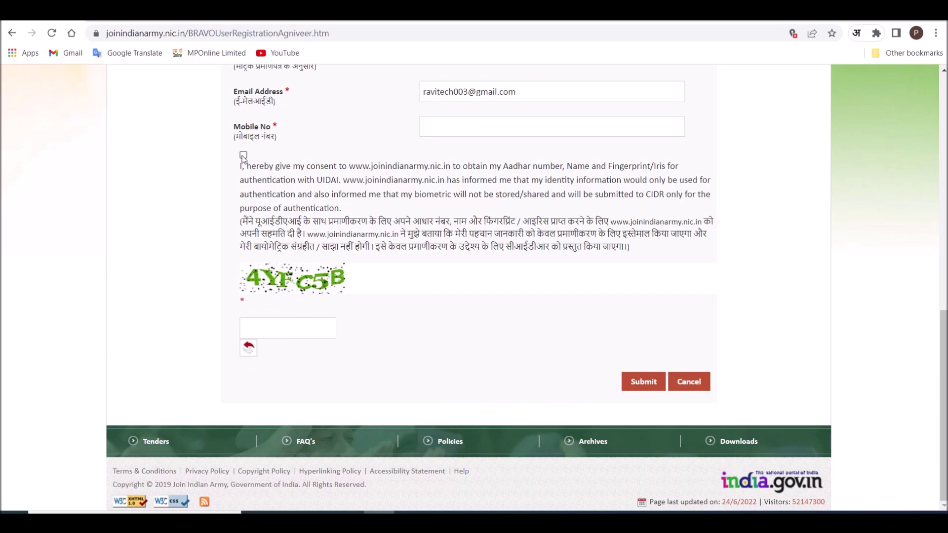
left_click(243, 156)
left_click(271, 333)
type("4YFC5B")
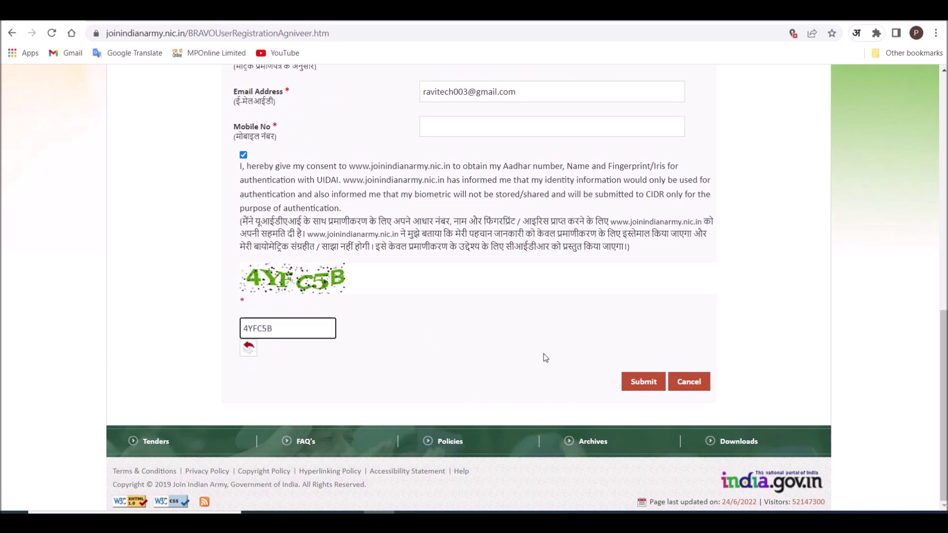
left_click(650, 384)
left_click(582, 101)
scroll(624, 370, "down", 3)
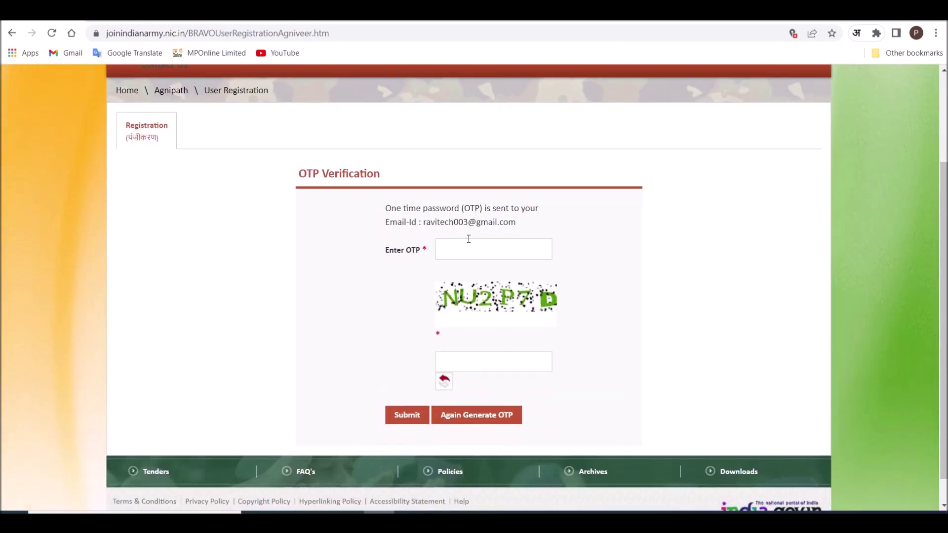
Paste the received OTP, fill in the captcha, and submit it for verification.
left_click(498, 255)
left_click(464, 366)
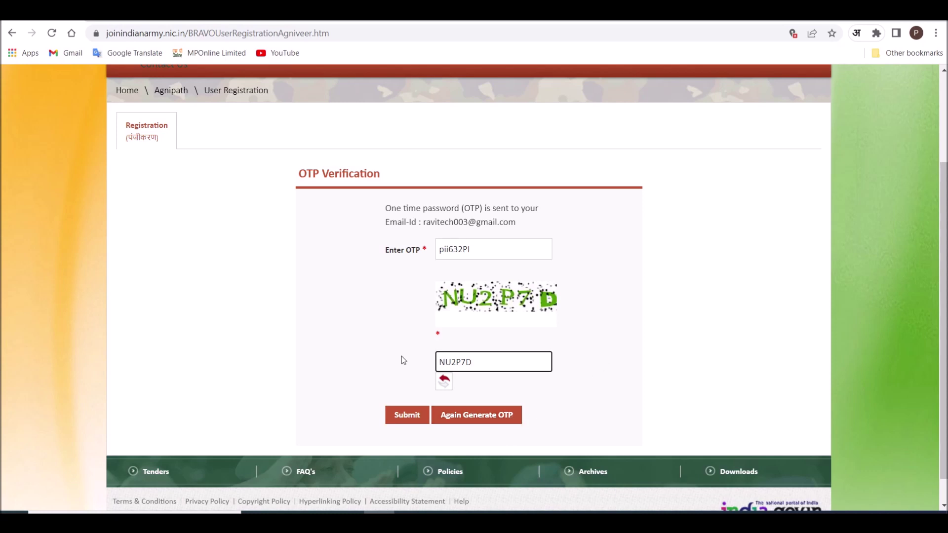
left_click(405, 417)
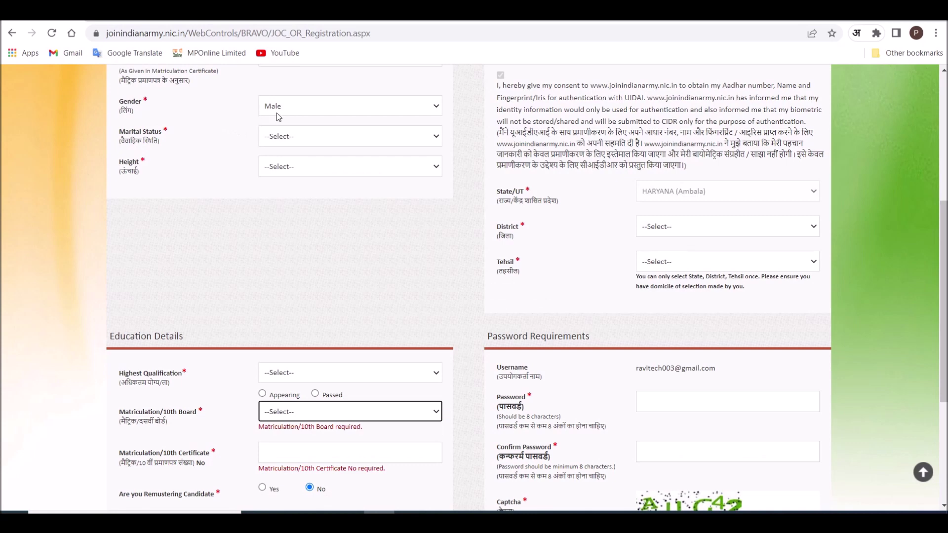
Set marital status to Unmarried, height to 170 and district to AMBALA.
left_click(295, 137)
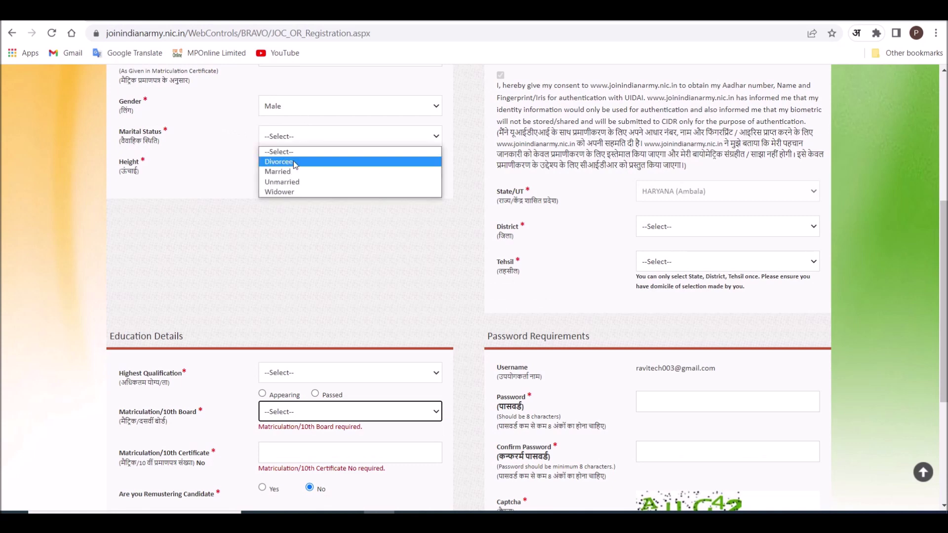
left_click(292, 158)
left_click(283, 171)
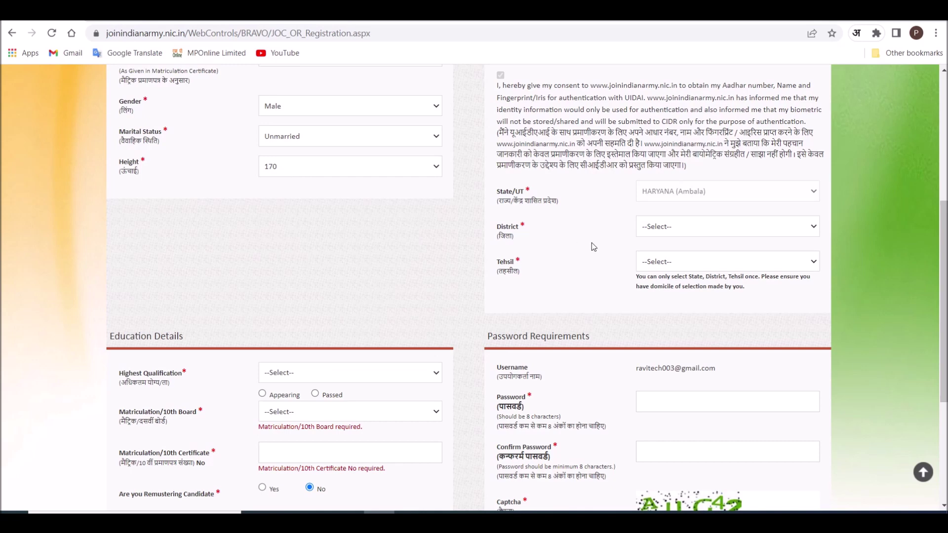
left_click(673, 235)
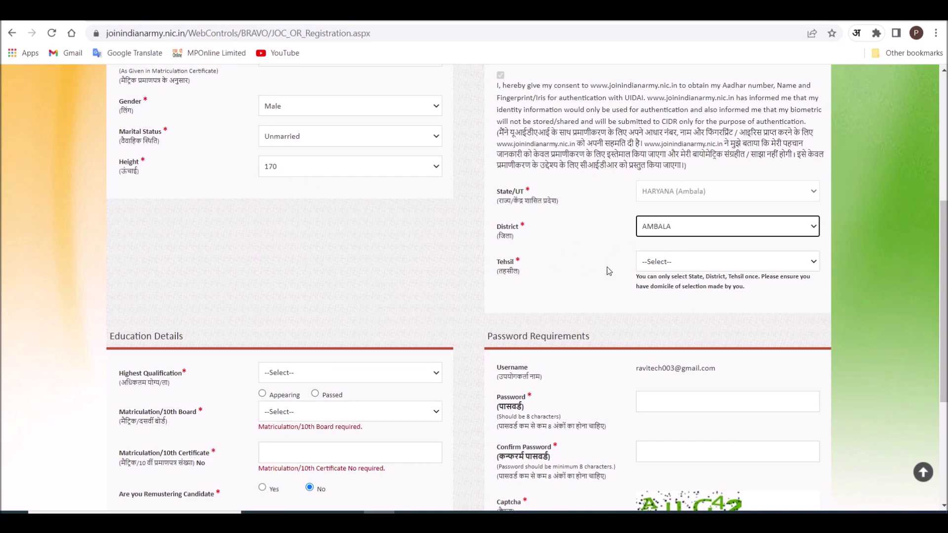
scroll(655, 267, "down", 4)
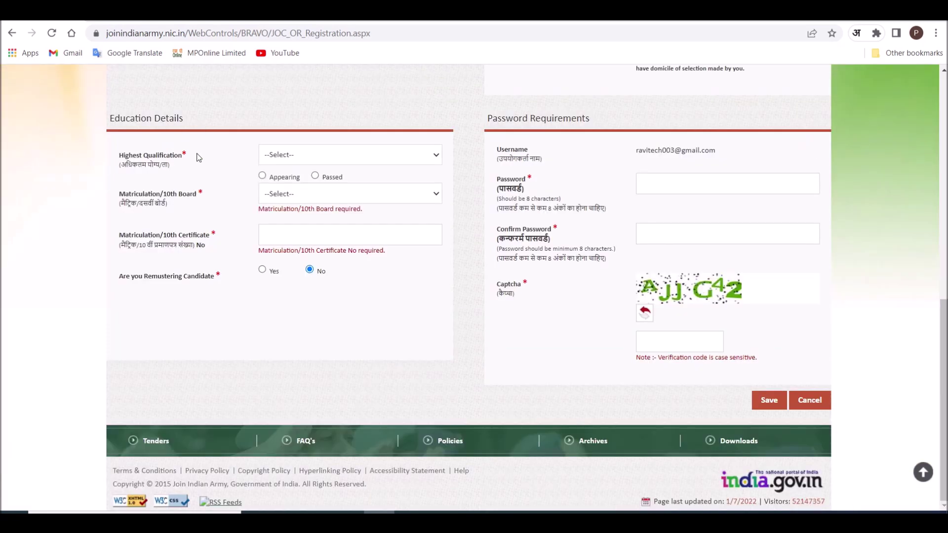
Record 12th passed, 10th board STATE BOARD in HARYANA (Ambala), and the certificate number.
left_click(344, 155)
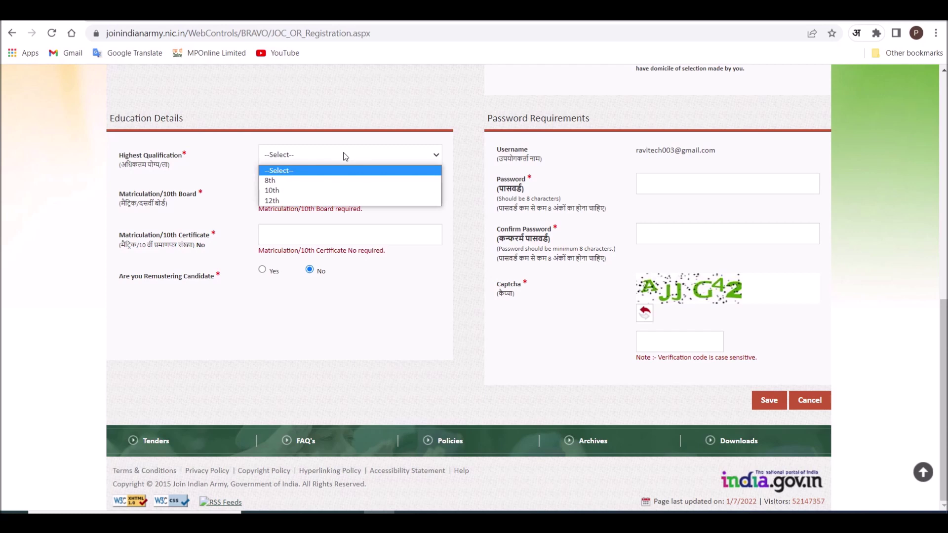
left_click(283, 201)
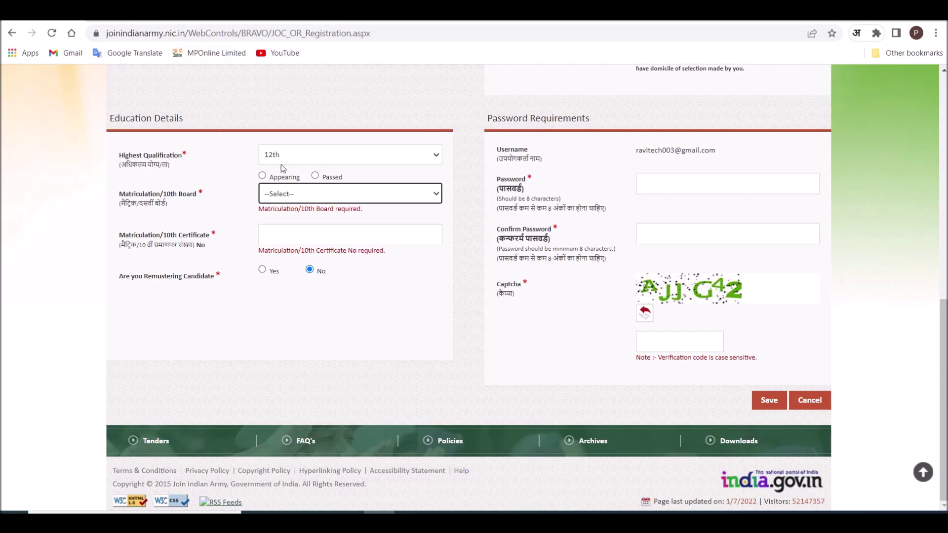
left_click(317, 179)
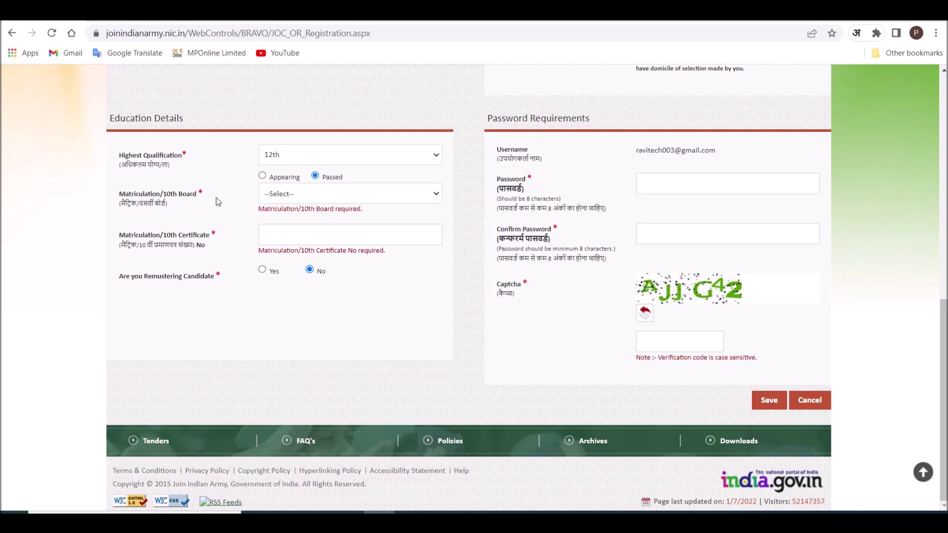
left_click(294, 195)
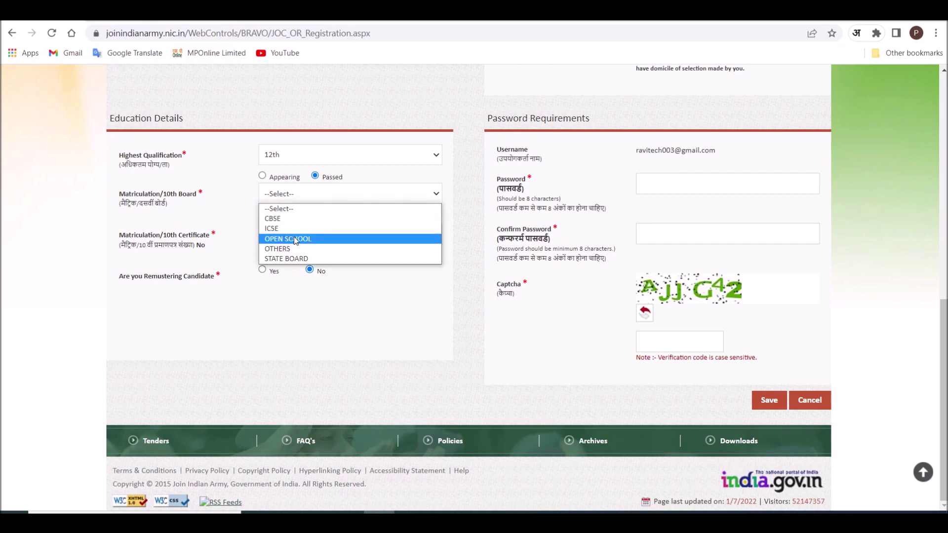
left_click(286, 259)
left_click(309, 232)
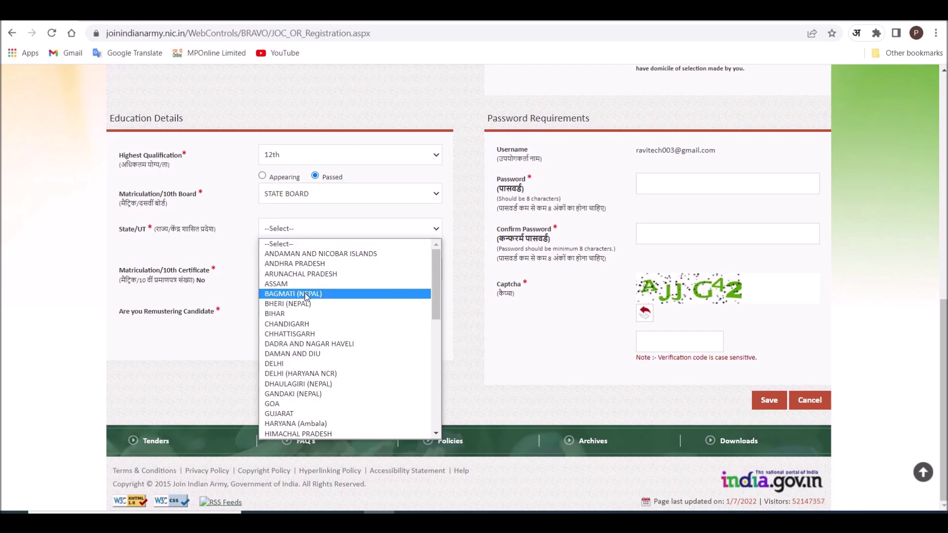
left_click(295, 423)
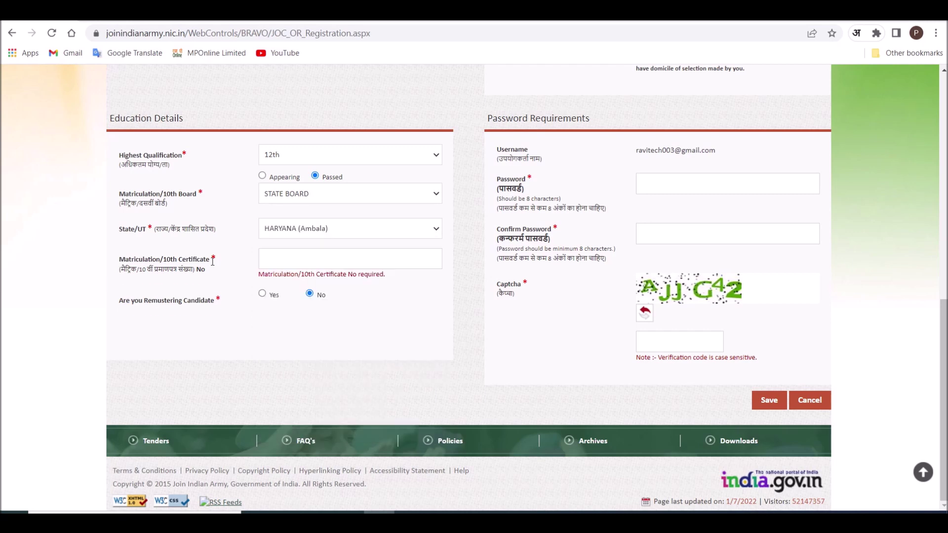
left_click(298, 260)
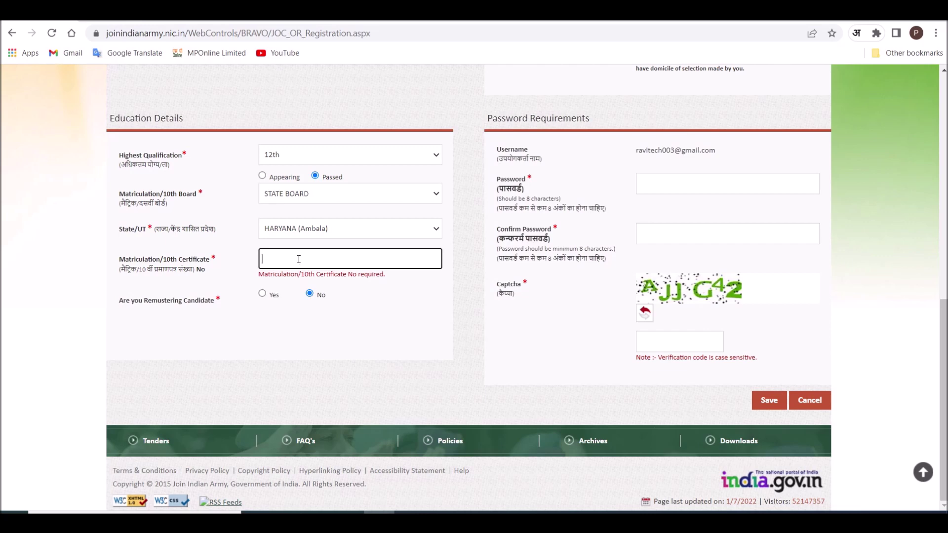
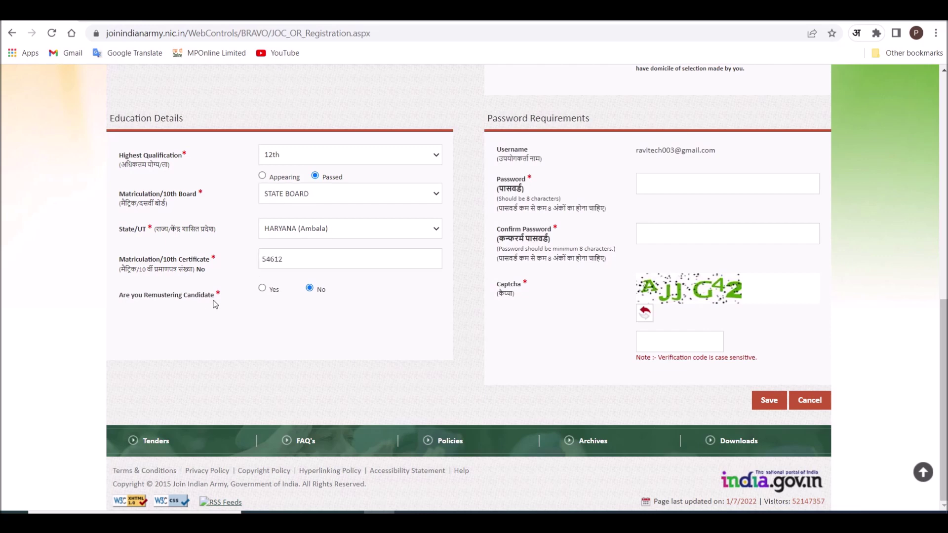
Set Remustering Candidate to No, leaving the corps and regiment list unselected.
left_click(262, 290)
scroll(193, 260, "down", 1)
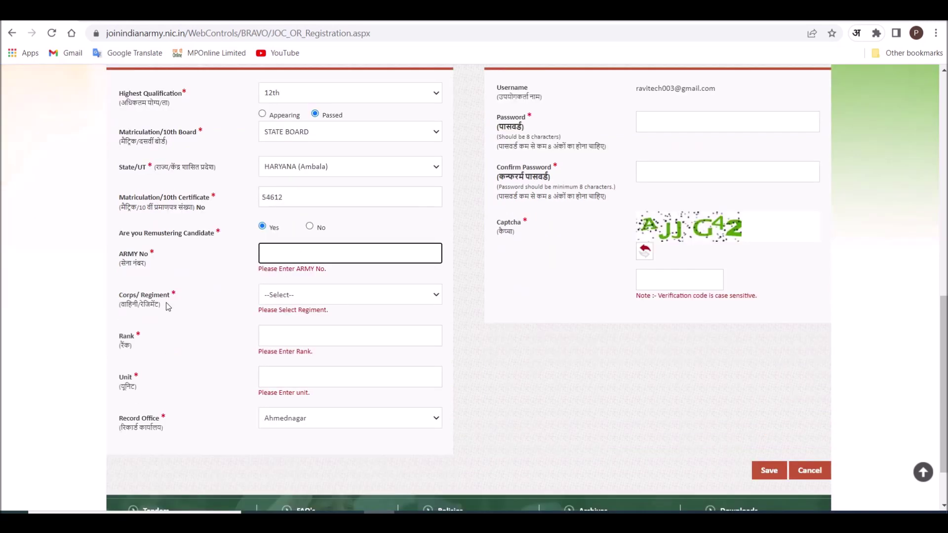
left_click(295, 298)
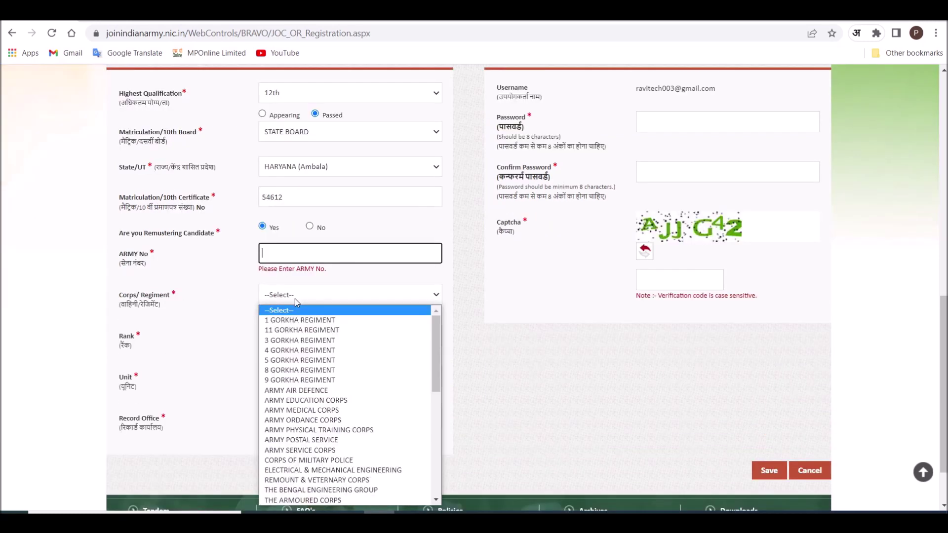
left_click(226, 300)
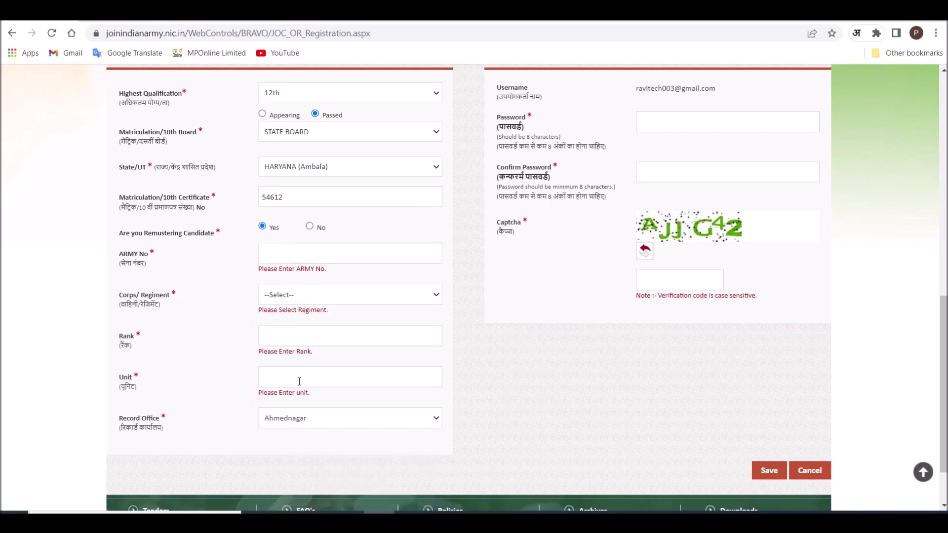
left_click(309, 226)
left_click(671, 183)
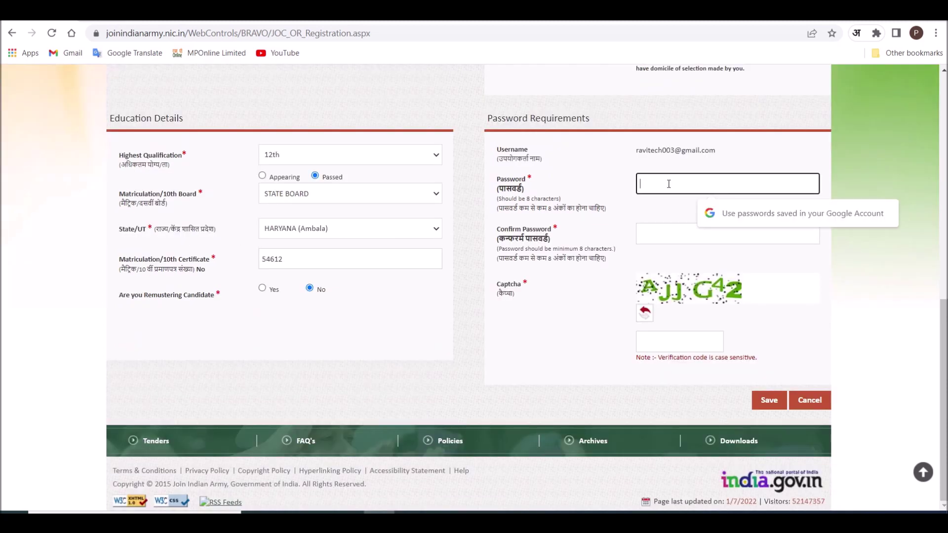
Enter the account password and fill its confirmation with the saved password.
type("R")
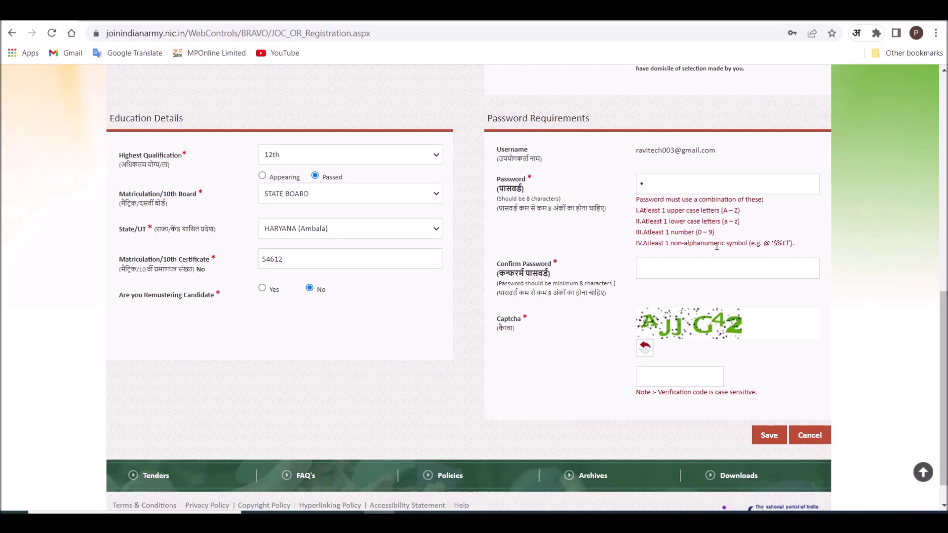
left_click(660, 186)
type("•••••••••")
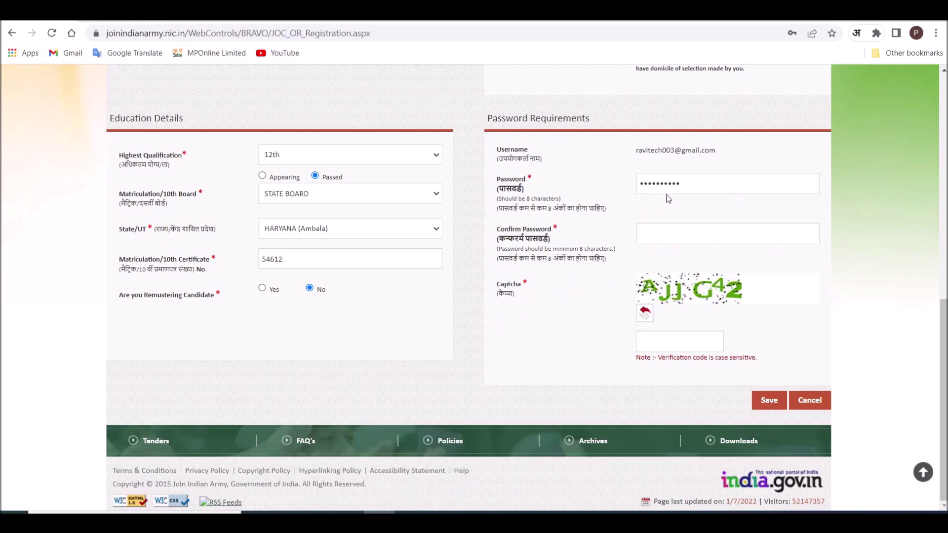
left_click(673, 233)
key("ctrl+v")
Fill in the form's captcha, then start entering the entry page's captcha digits.
left_click(667, 344)
type("AJJG42")
scroll(646, 148, "up", 3)
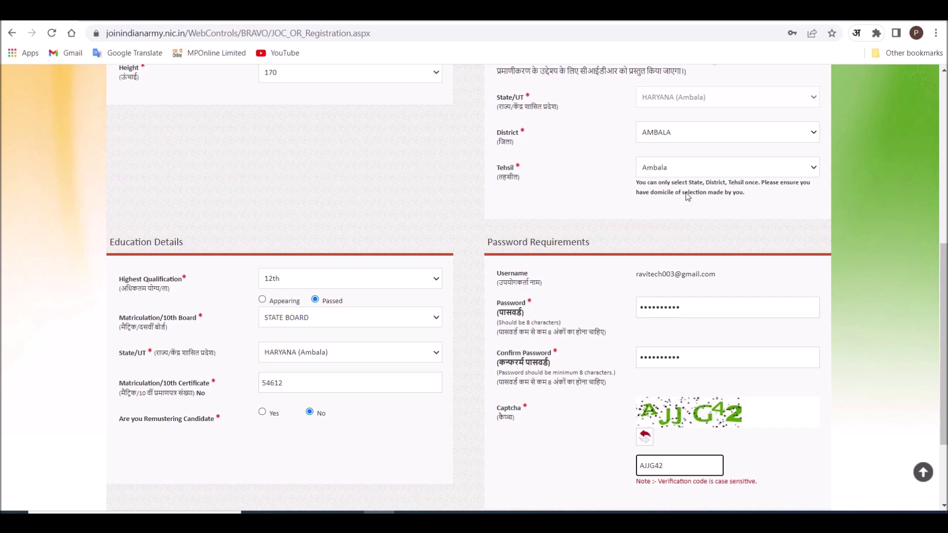
scroll(775, 262, "down", 3)
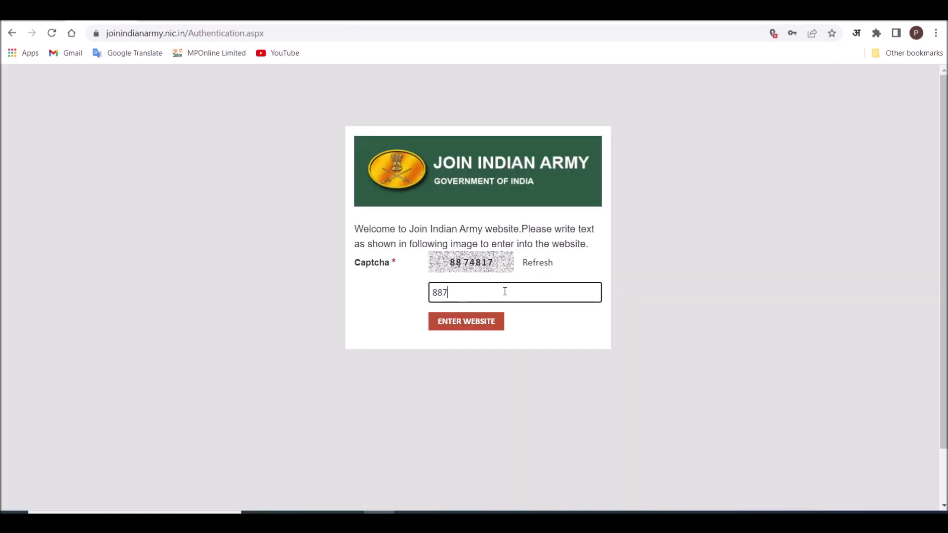
type("4817")
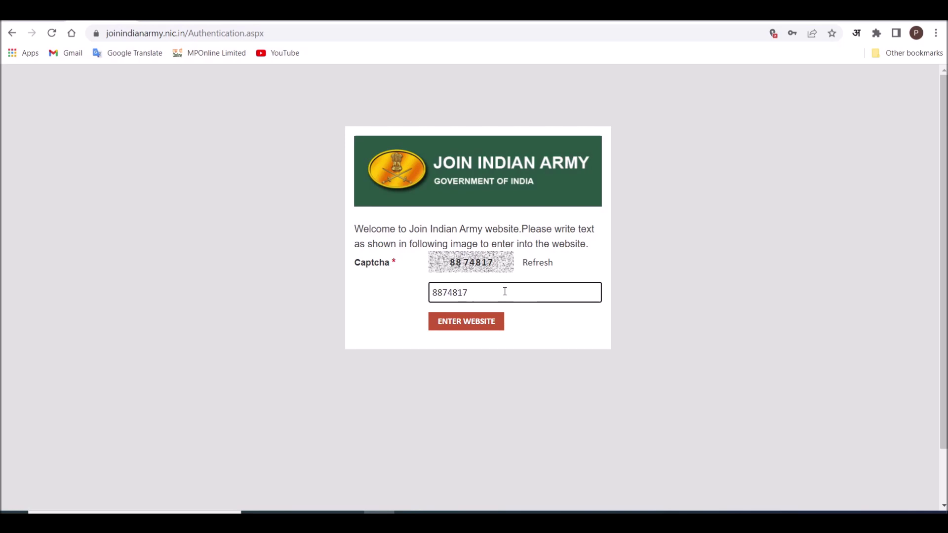
Enter the website and dismiss the Aadhaar update reminder alert.
left_click(467, 326)
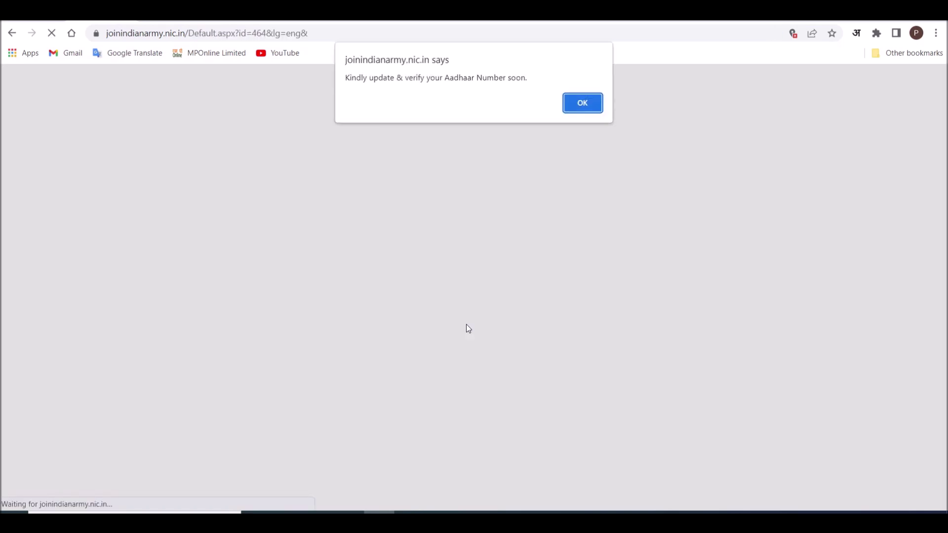
key("Return")
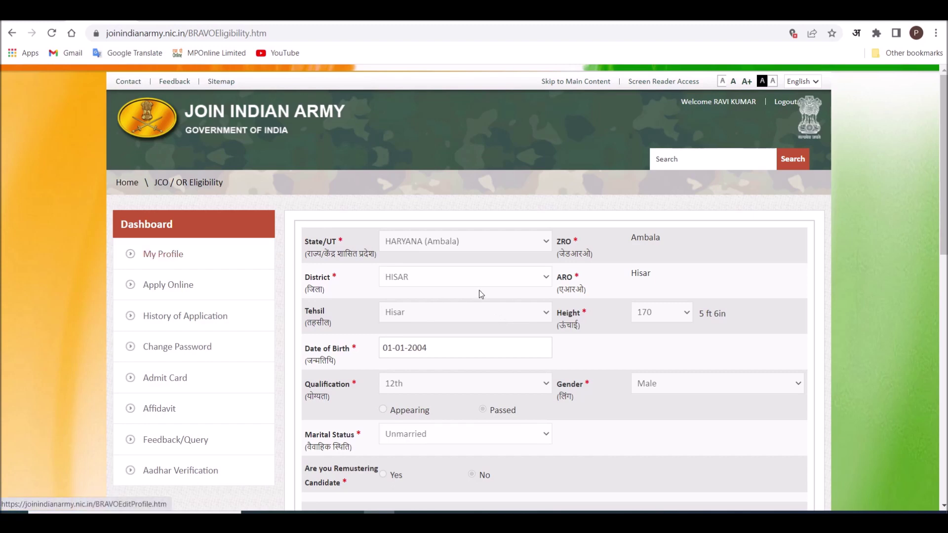
Check which posts the applicant's profile is eligible for.
scroll(549, 345, "down", 3)
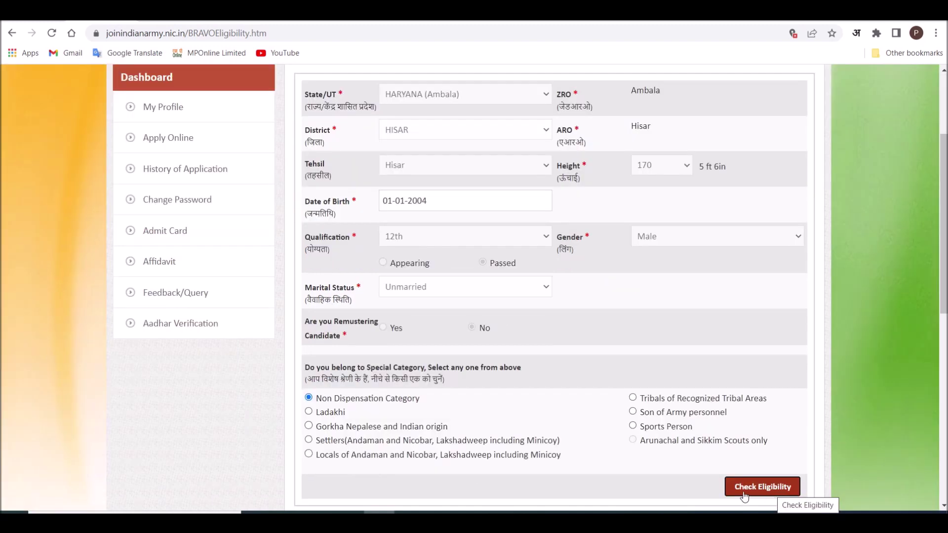
left_click(769, 495)
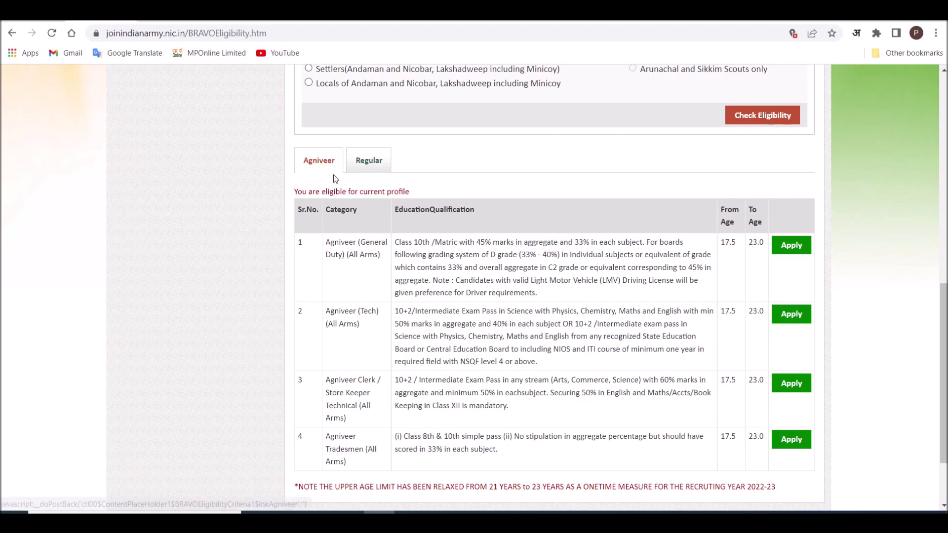
scroll(358, 247, "down", 1)
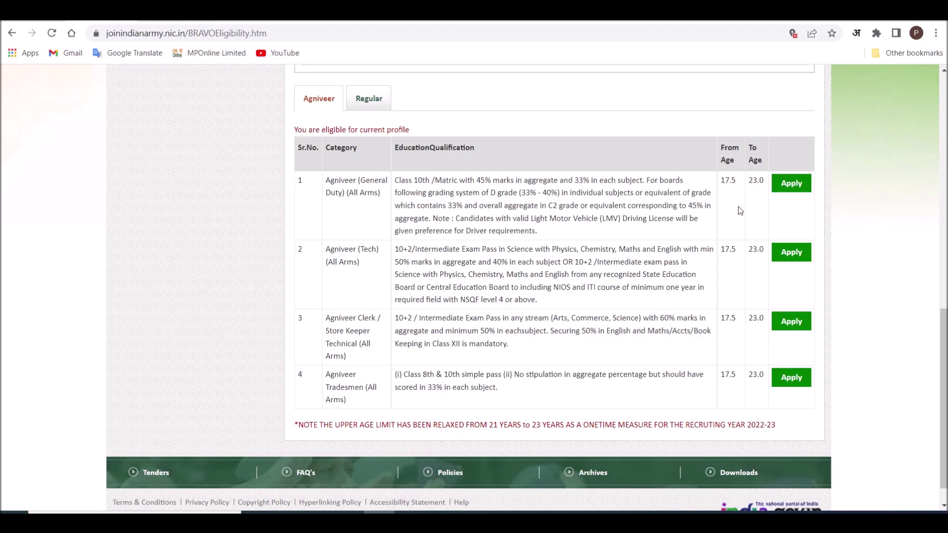
scroll(737, 208, "up", 1)
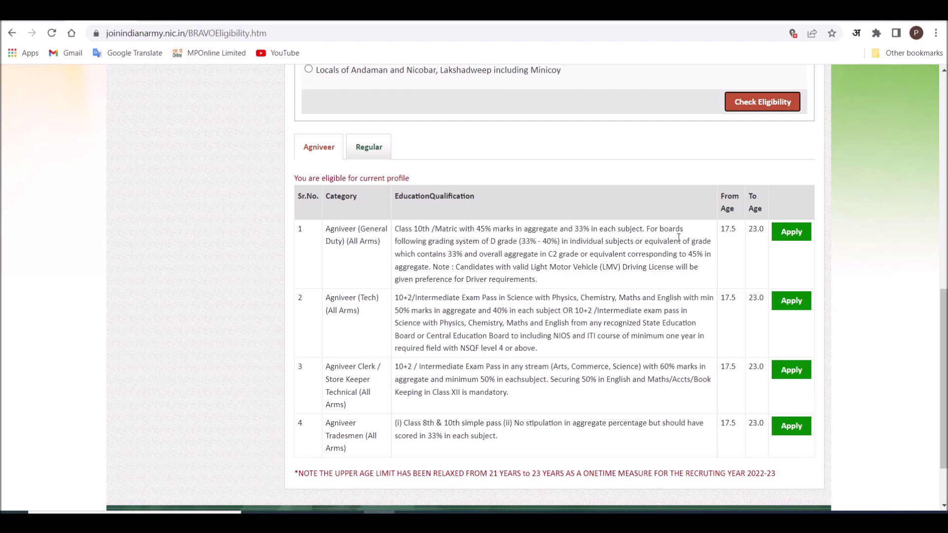
Apply for Agniveer (General Duty) and continue past its instructions page.
left_click(782, 236)
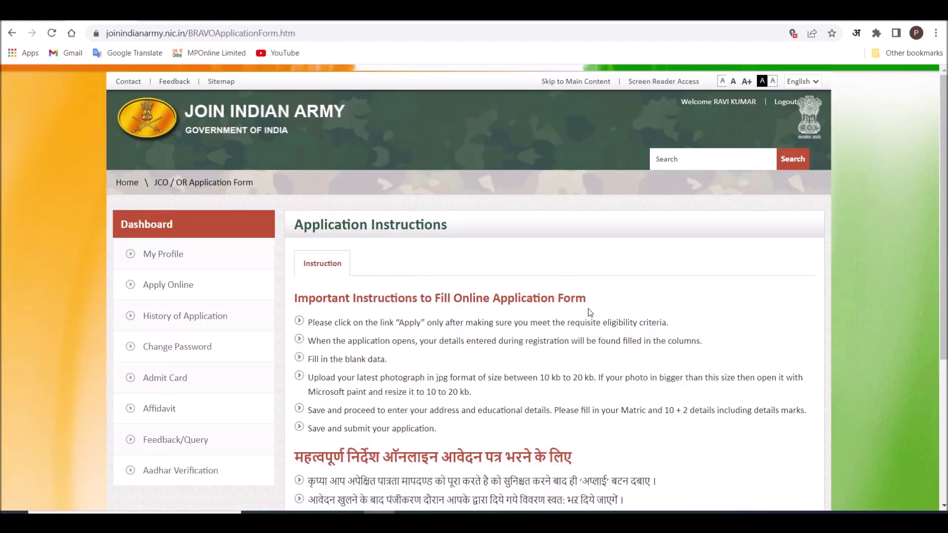
scroll(720, 355, "down", 5)
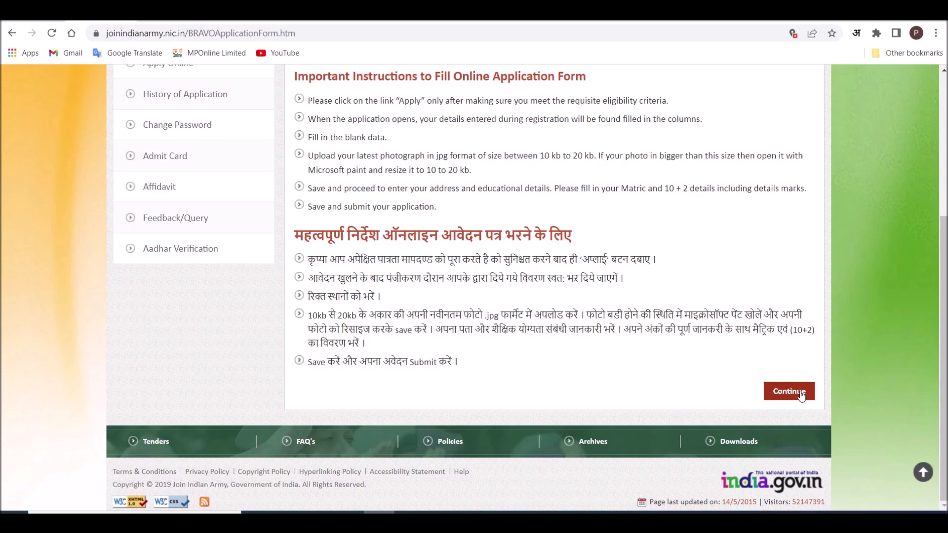
left_click(788, 392)
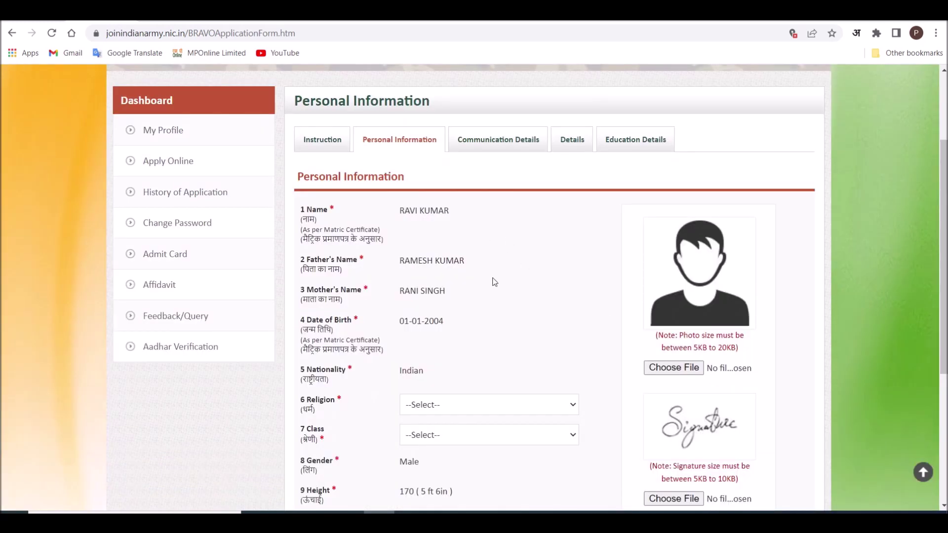
Set religion to Hindu and class to RAJPUT, attach the photo, and save Personal Information.
left_click(440, 406)
left_click(423, 326)
left_click(447, 434)
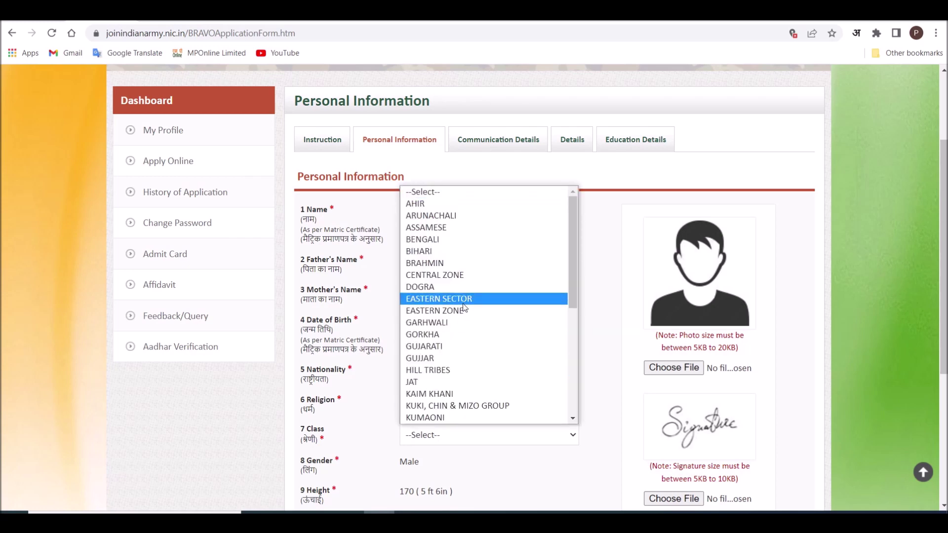
scroll(476, 325, "down", 3)
left_click(476, 326)
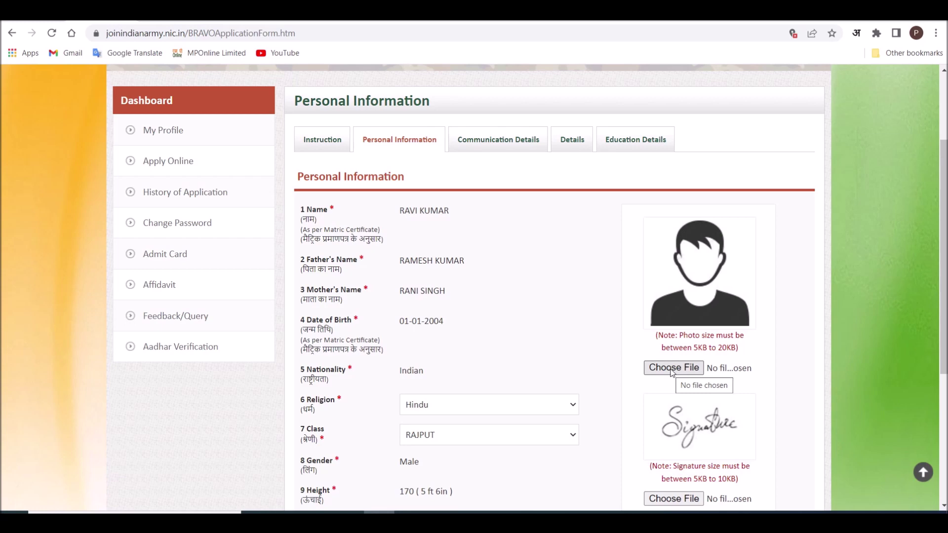
left_click(673, 368)
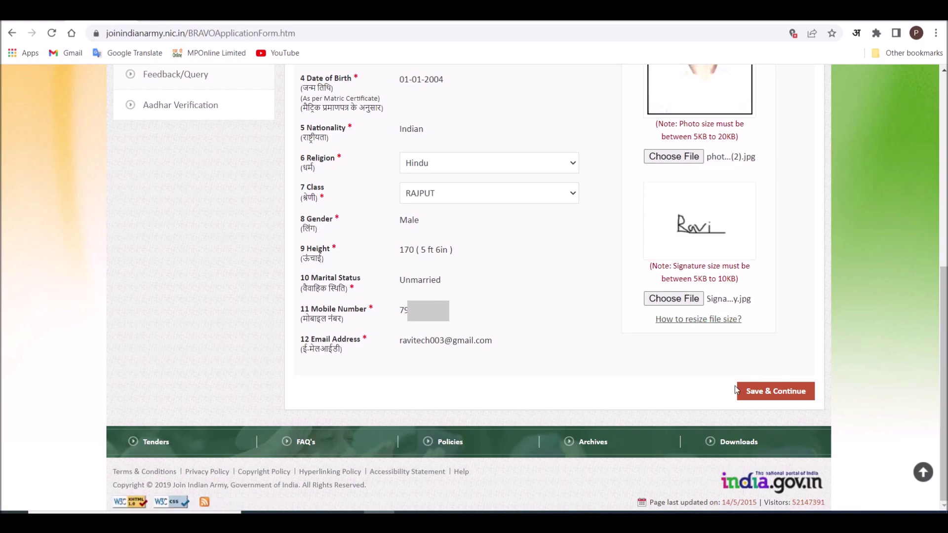
left_click(768, 395)
Fill permanent address, village, city/town and block/locality, then save the communication details.
scroll(496, 247, "down", 3)
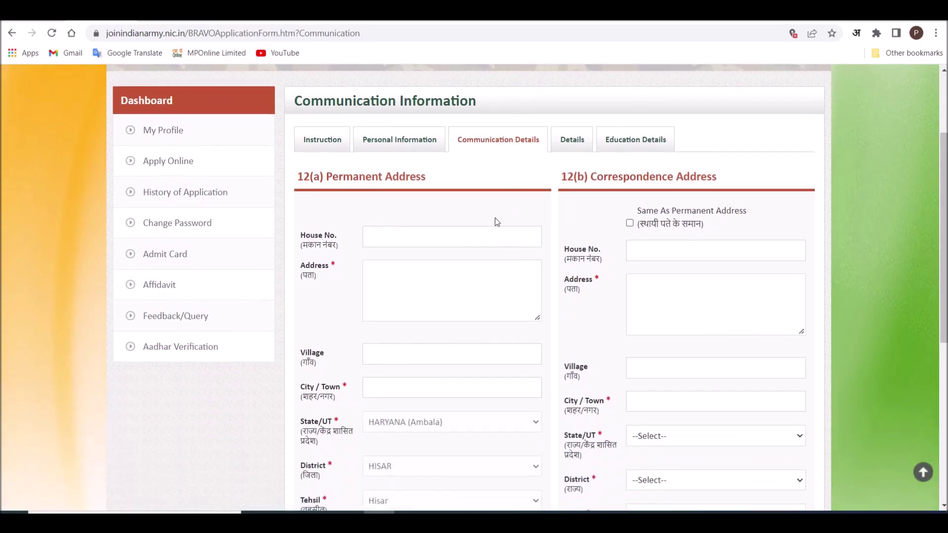
scroll(489, 190, "down", 1)
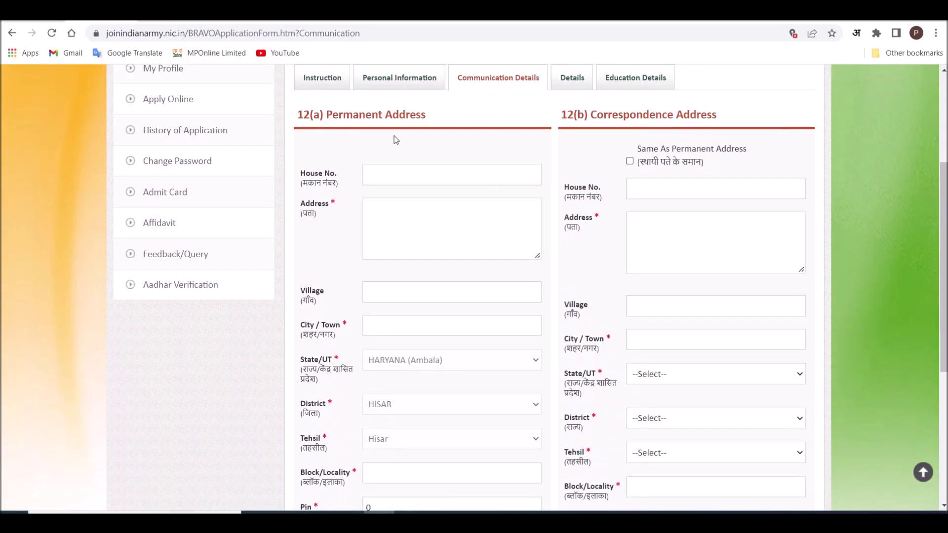
scroll(375, 143, "down", 1)
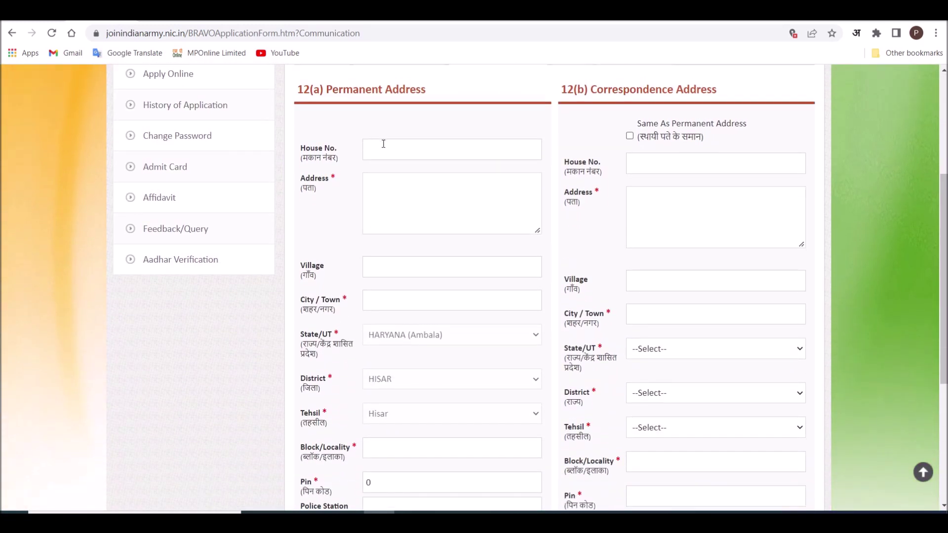
left_click(387, 204)
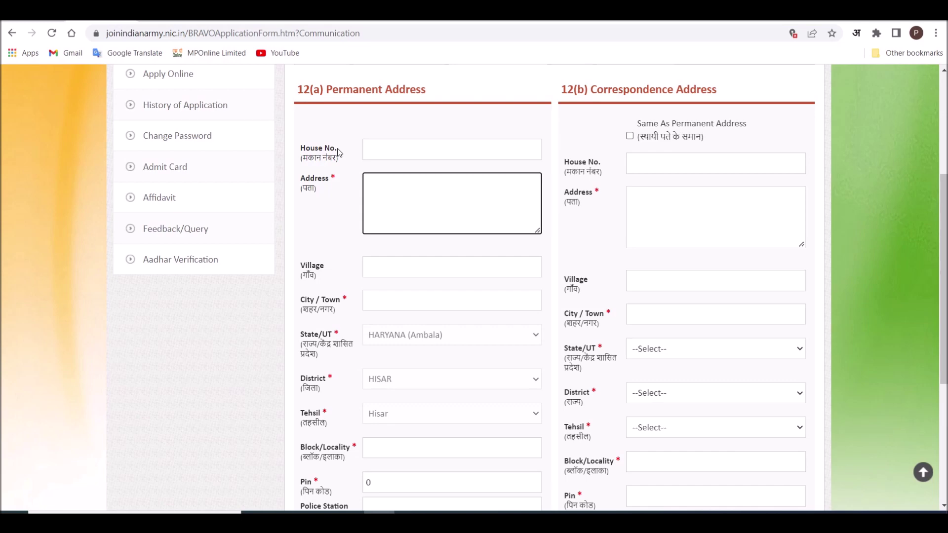
left_click(383, 265)
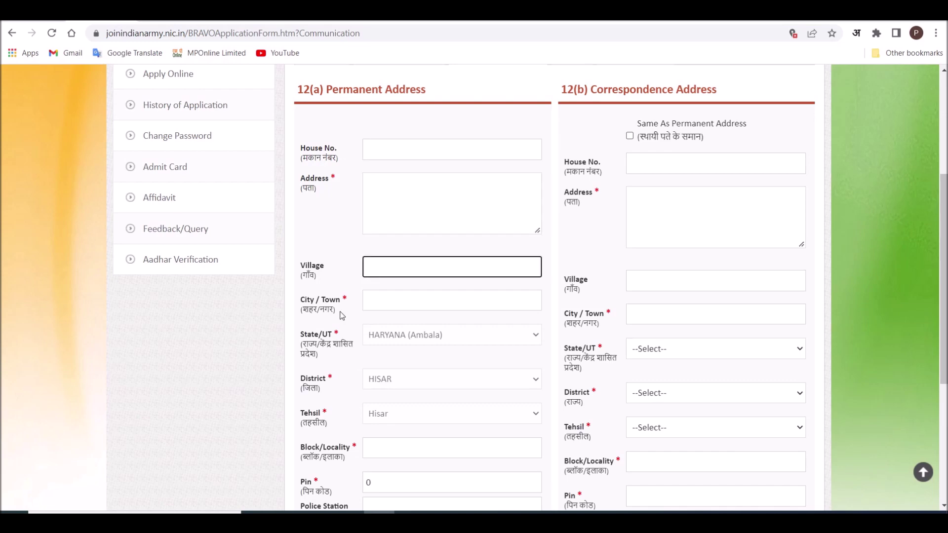
left_click(385, 303)
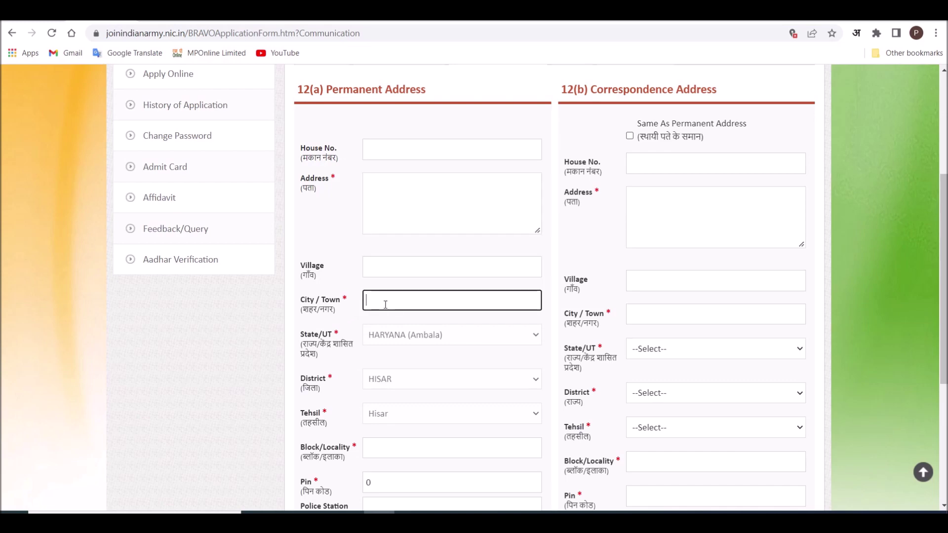
scroll(385, 305, "down", 4)
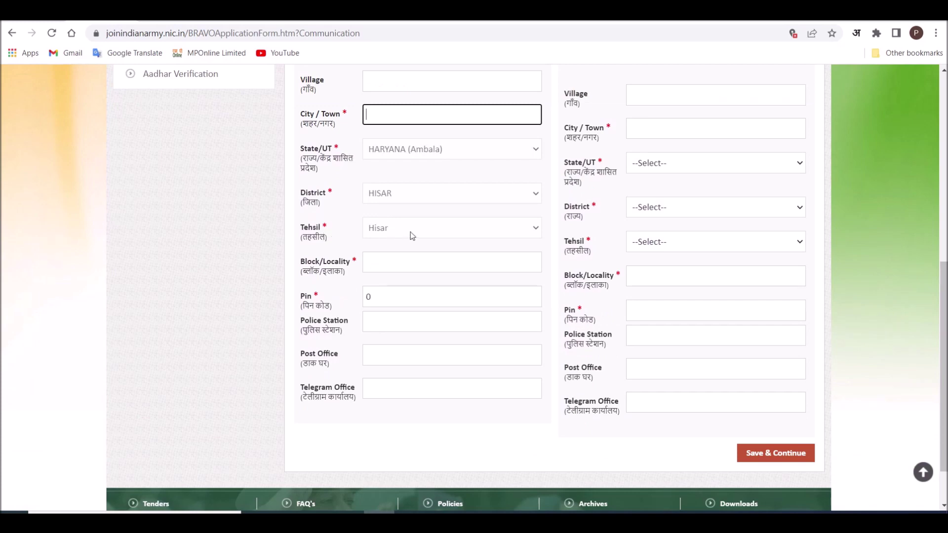
left_click(390, 267)
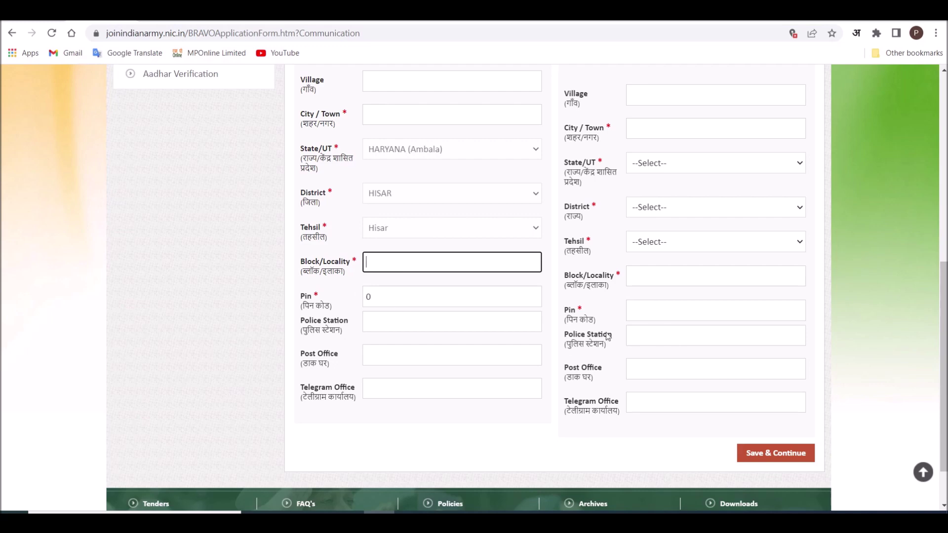
scroll(617, 166, "up", 5)
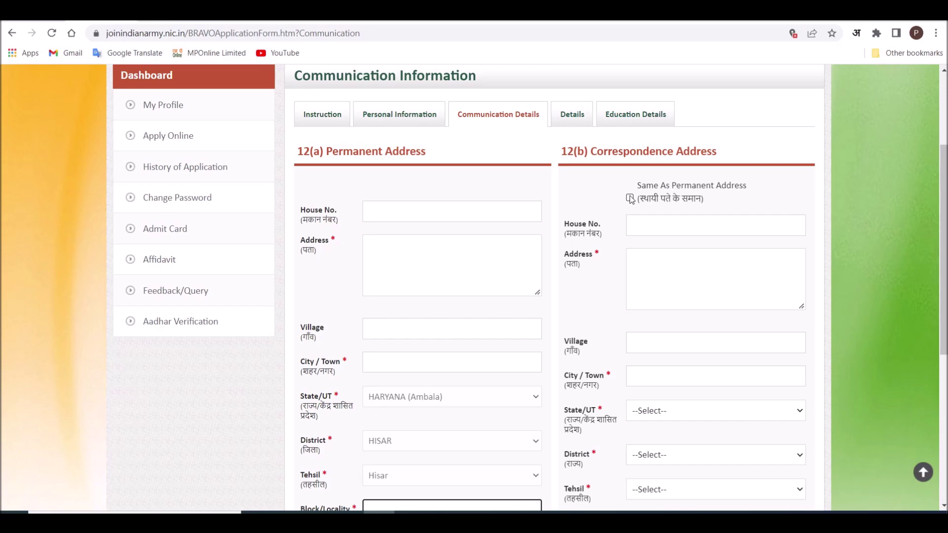
scroll(673, 303, "down", 5)
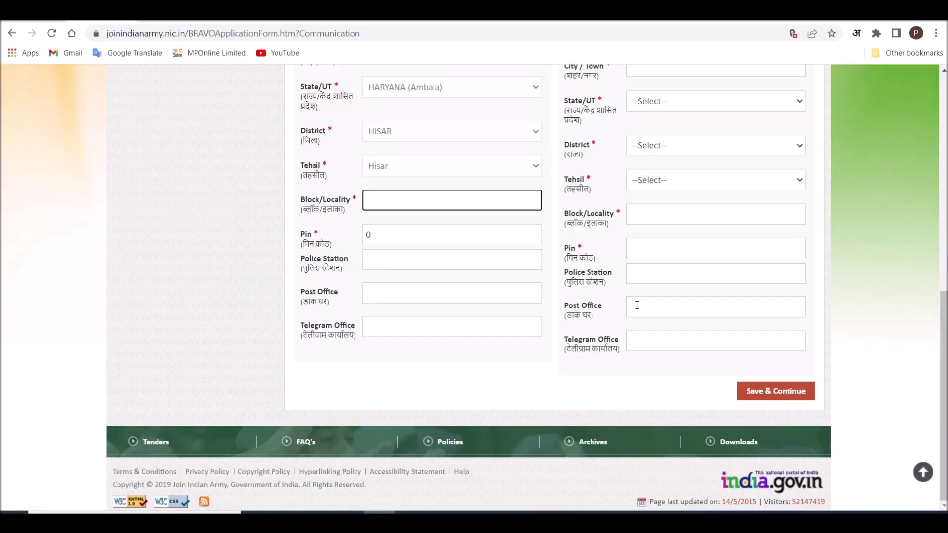
left_click(776, 393)
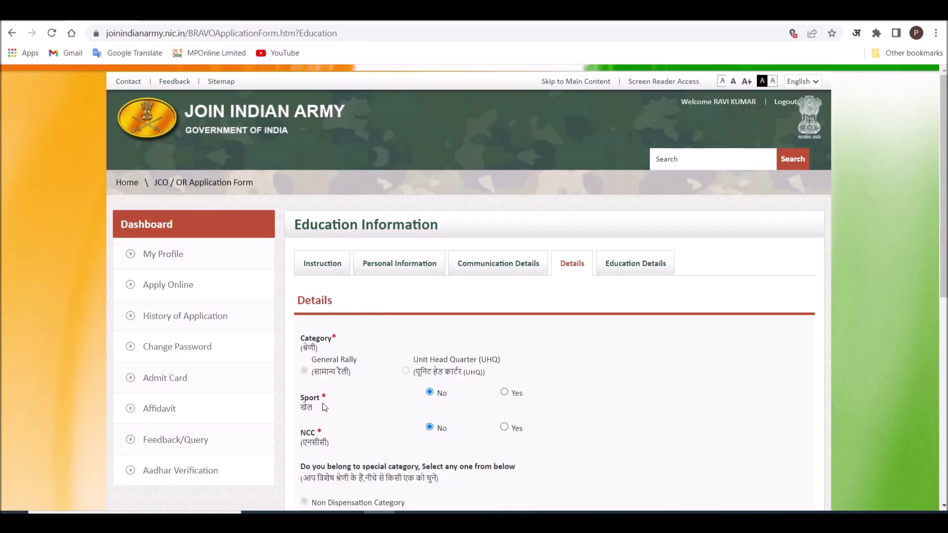
Answer No for both sportsperson and NCC in the Details tab.
left_click(504, 392)
scroll(507, 396, "down", 1)
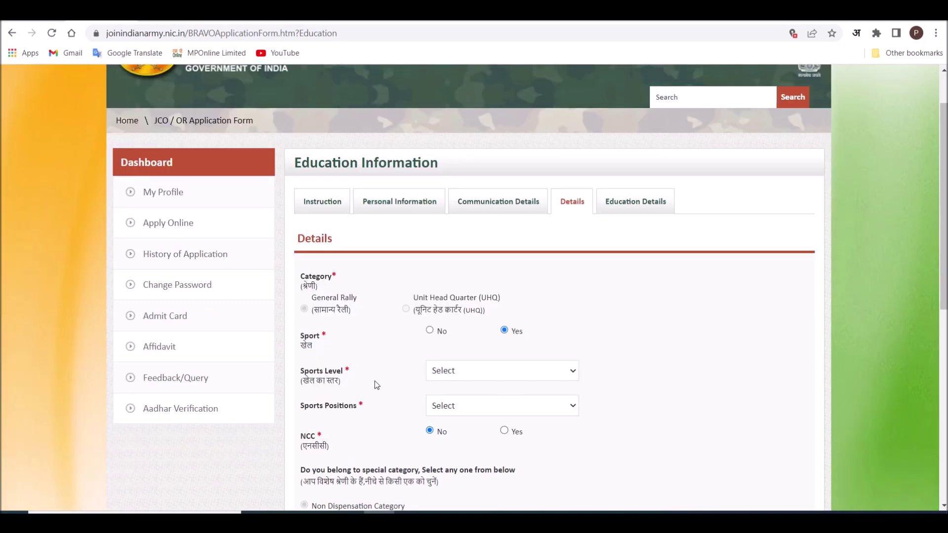
left_click(481, 371)
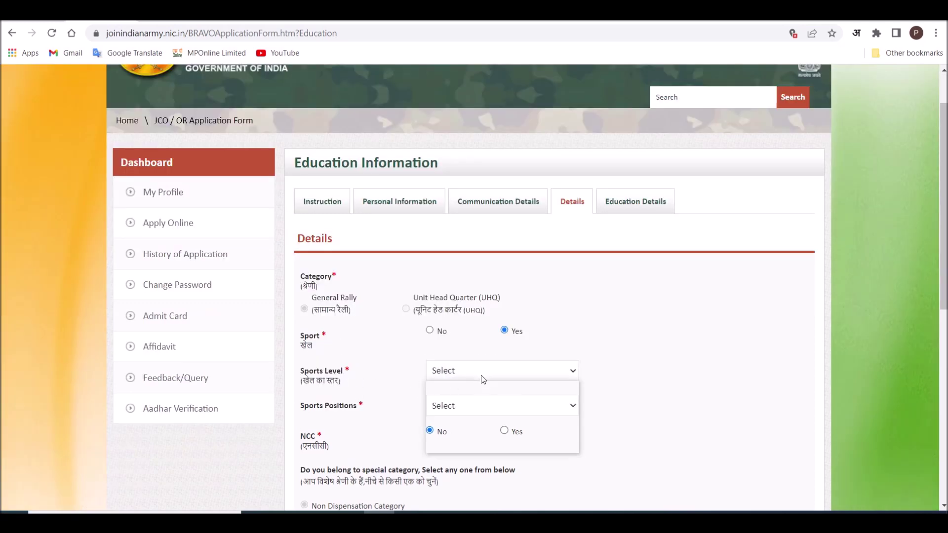
left_click(570, 371)
left_click(463, 411)
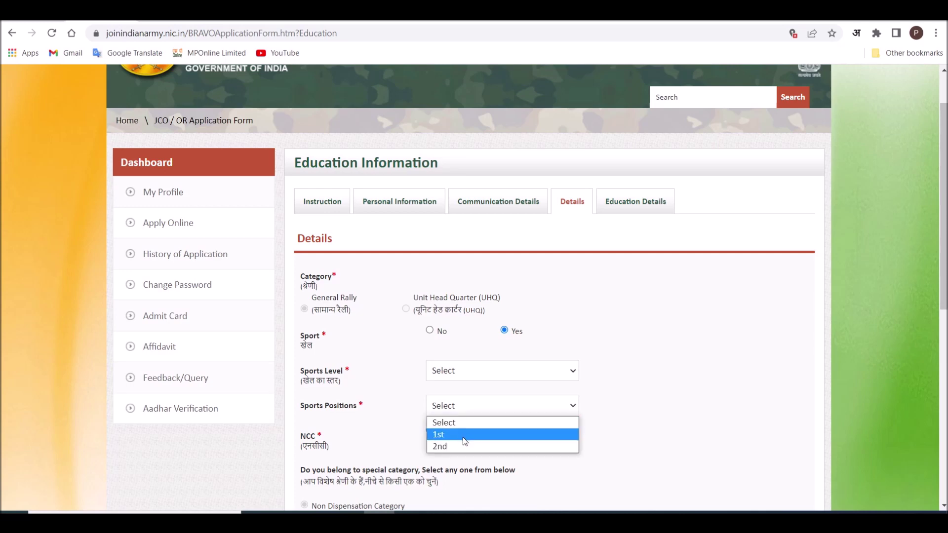
left_click(407, 347)
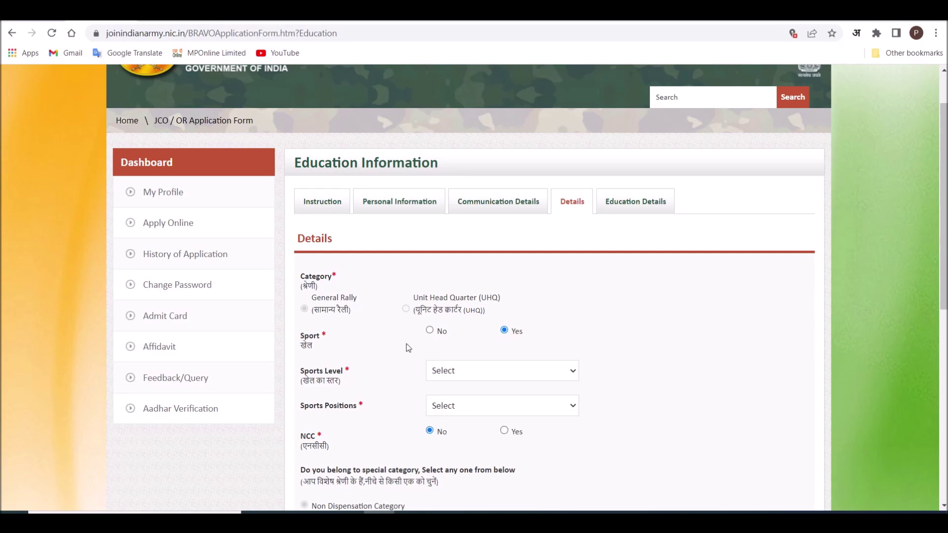
left_click(430, 331)
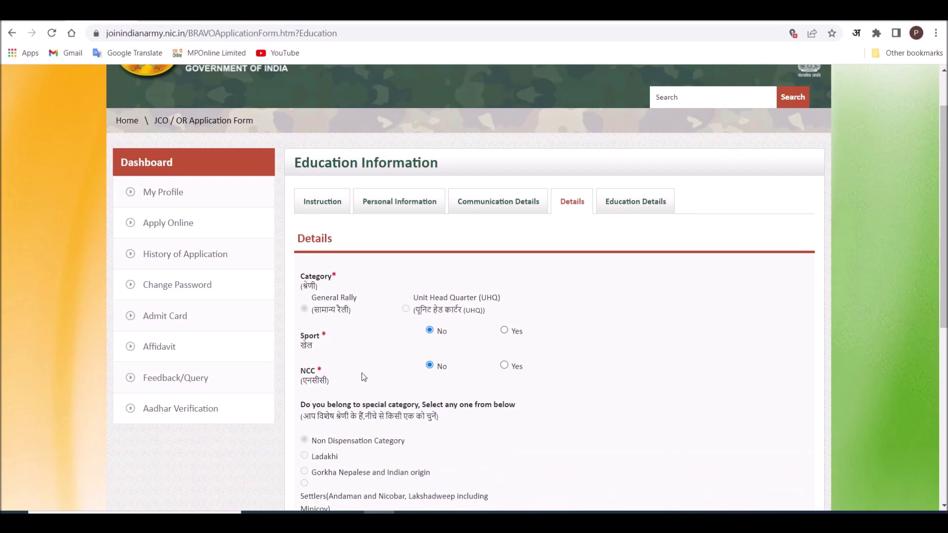
left_click(504, 366)
scroll(489, 360, "down", 1)
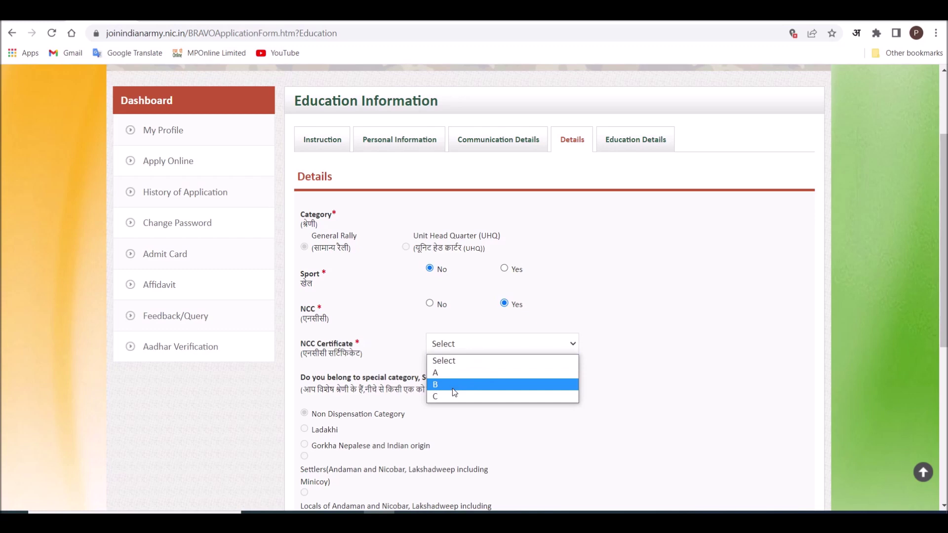
left_click(418, 344)
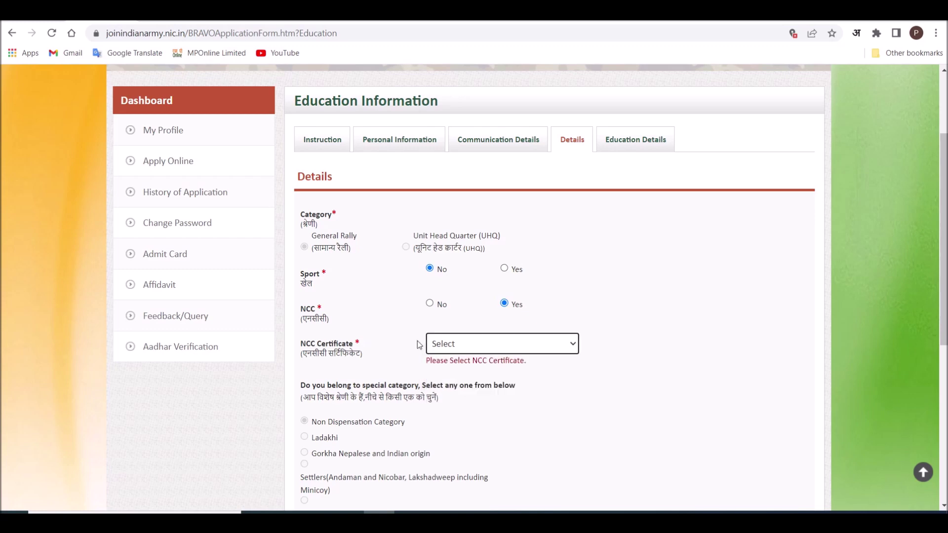
left_click(430, 304)
Choose 12th as highest qualification, set LMV licence to No, and save the details.
scroll(395, 271, "down", 4)
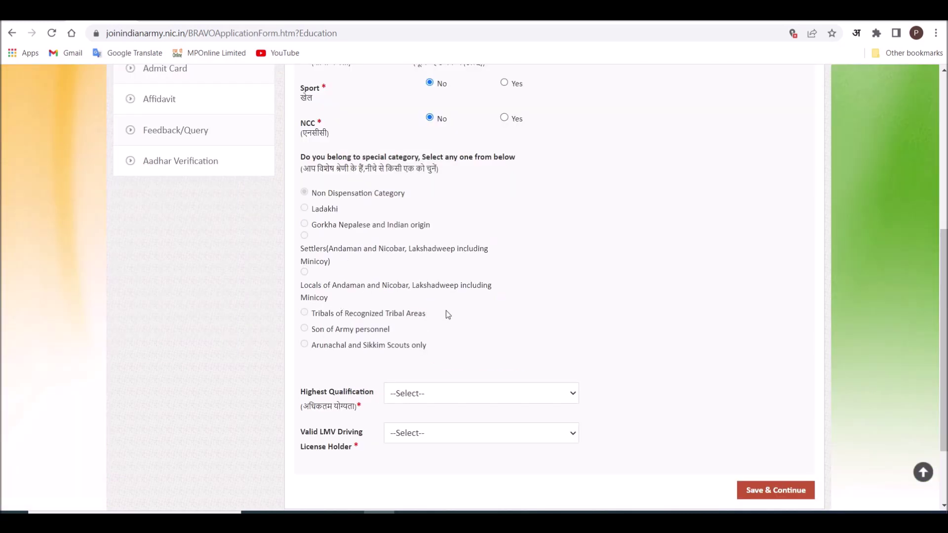
scroll(419, 311, "down", 2)
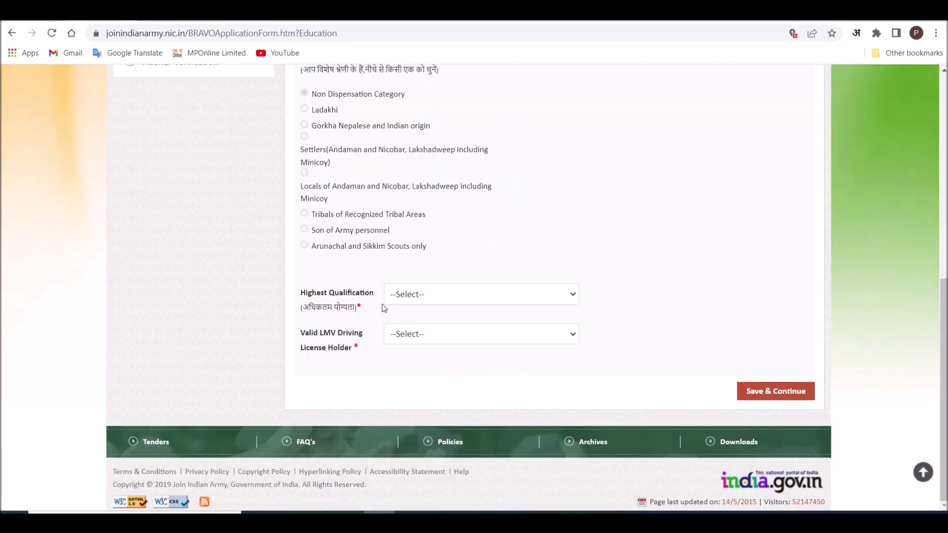
left_click(424, 295)
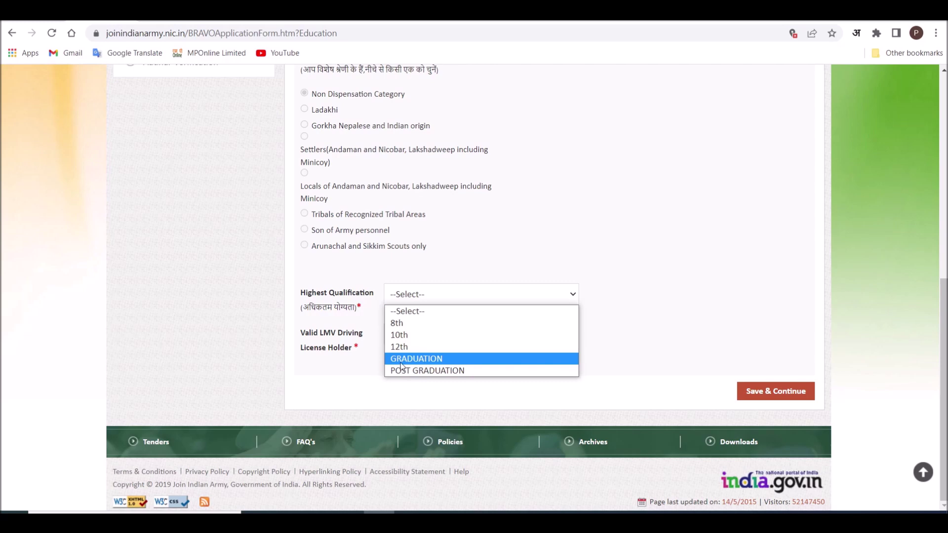
left_click(398, 346)
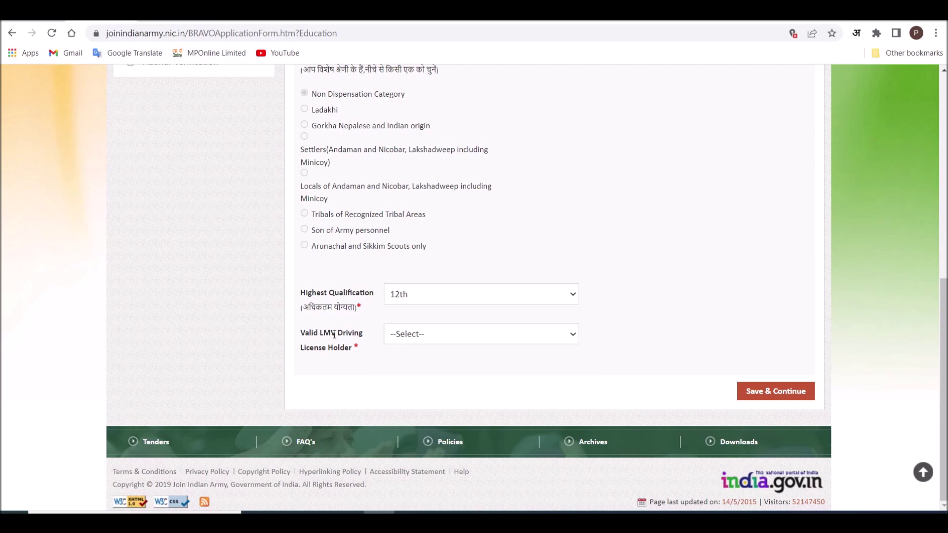
left_click(415, 337)
left_click(402, 363)
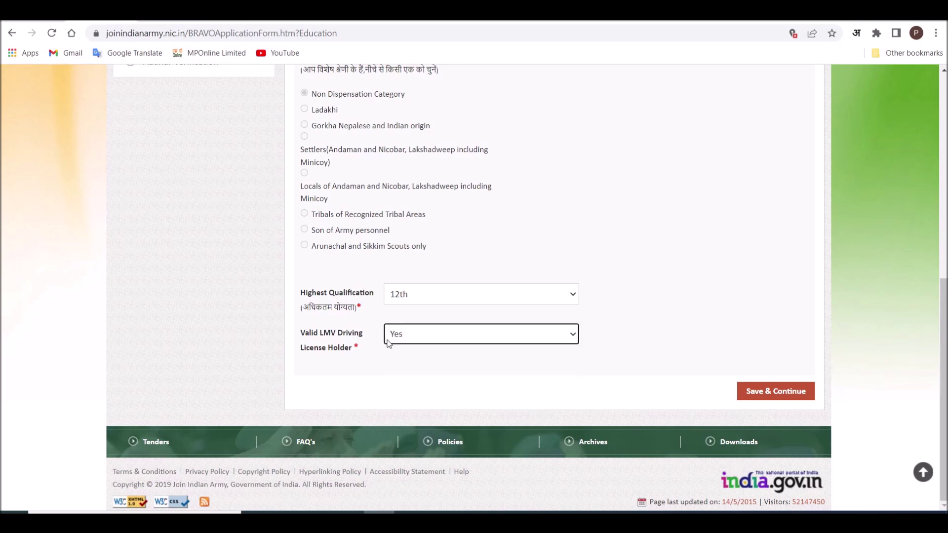
left_click(403, 341)
left_click(400, 372)
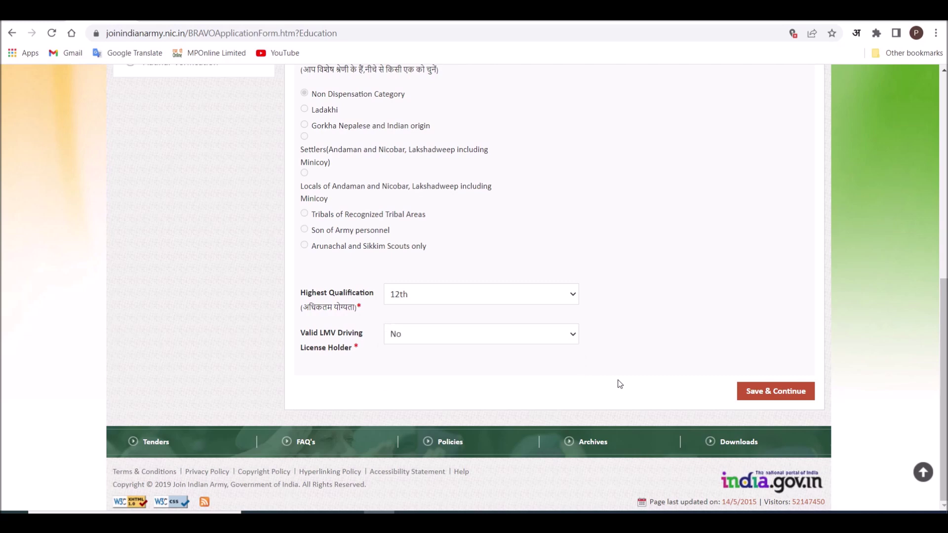
left_click(775, 392)
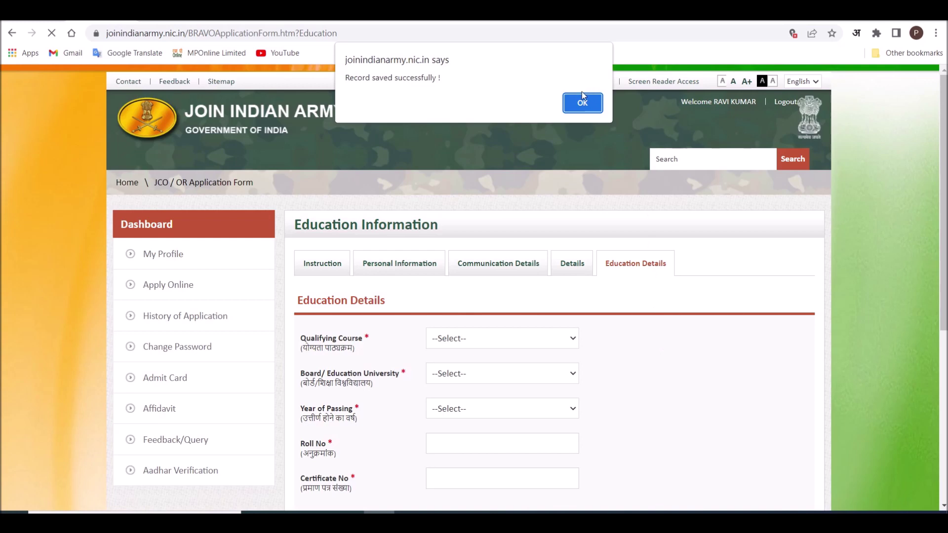
Add a 10th-class STATE BOARD education record for 2019 with its roll and certificate numbers.
left_click(584, 100)
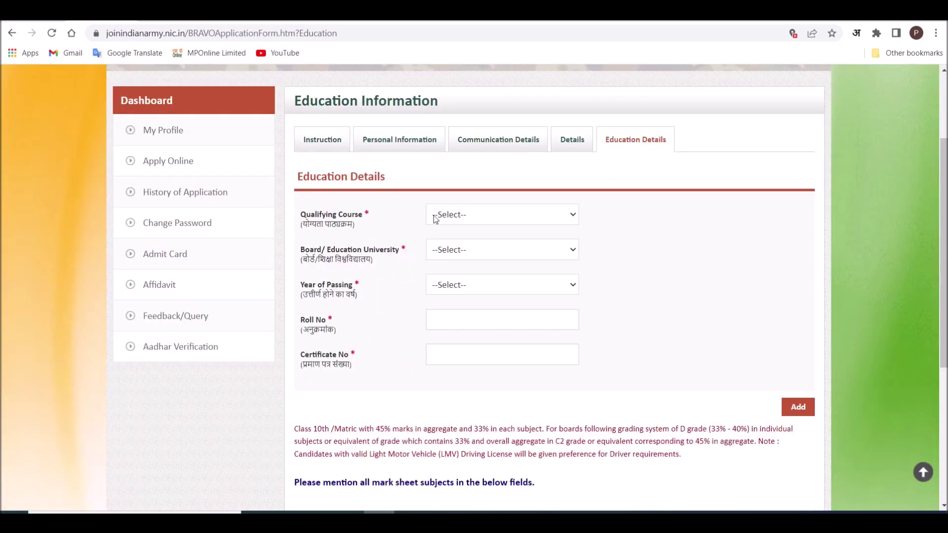
left_click(452, 216)
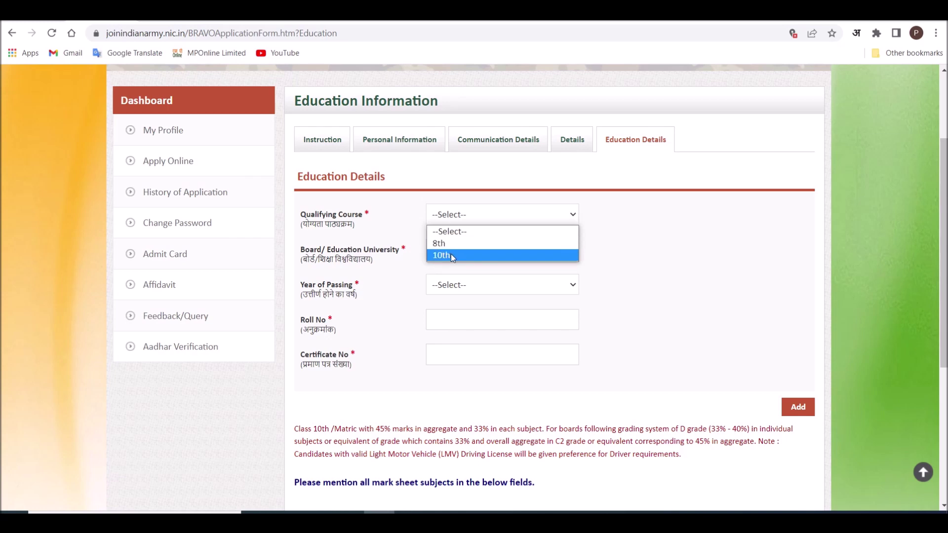
left_click(451, 255)
left_click(470, 253)
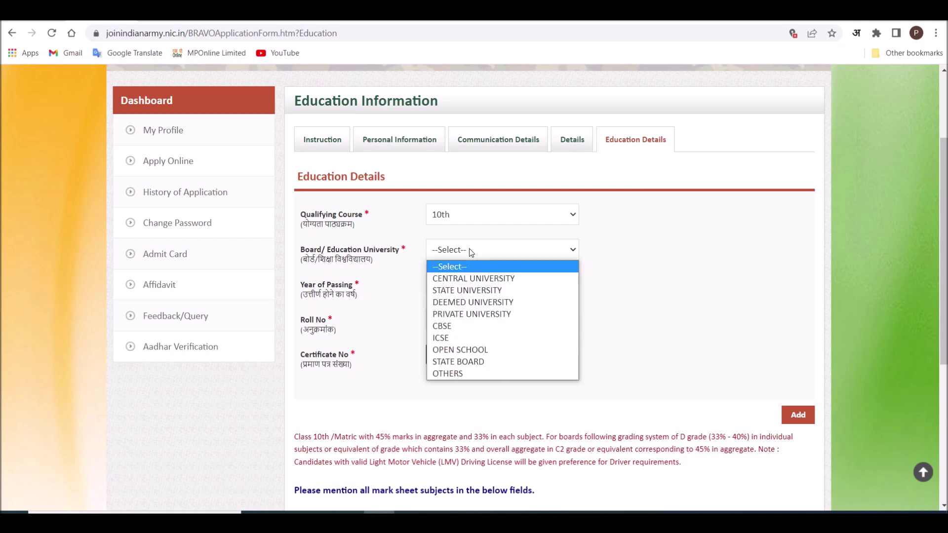
left_click(458, 361)
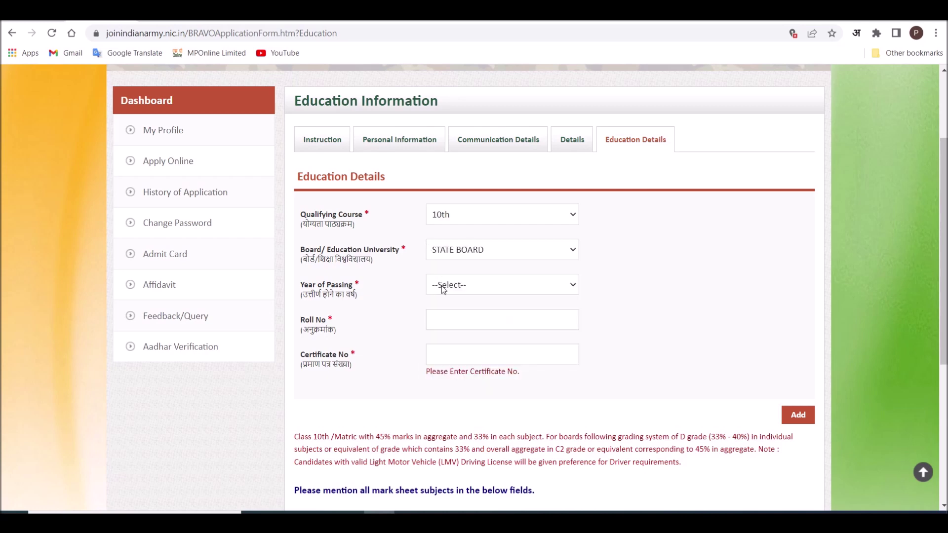
left_click(486, 291)
left_click(439, 317)
left_click(457, 362)
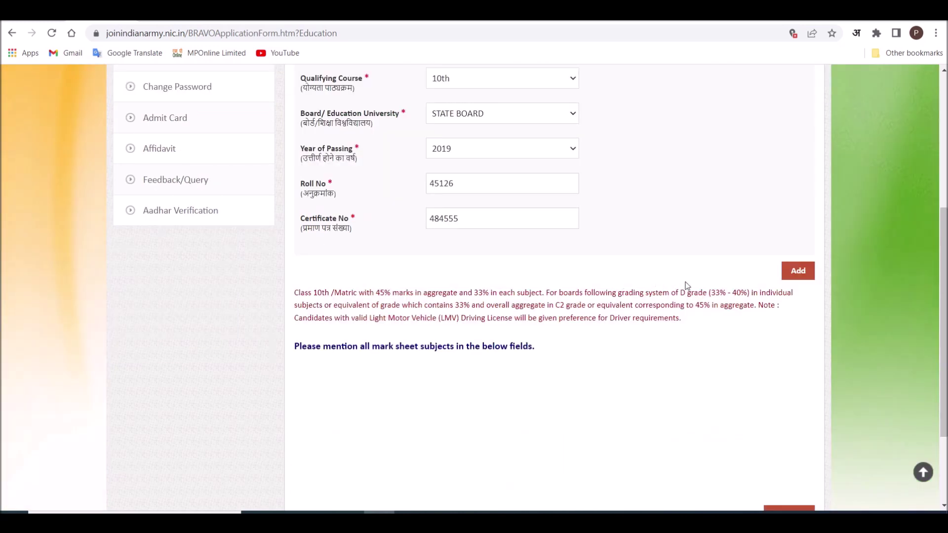
left_click(797, 271)
left_click(583, 104)
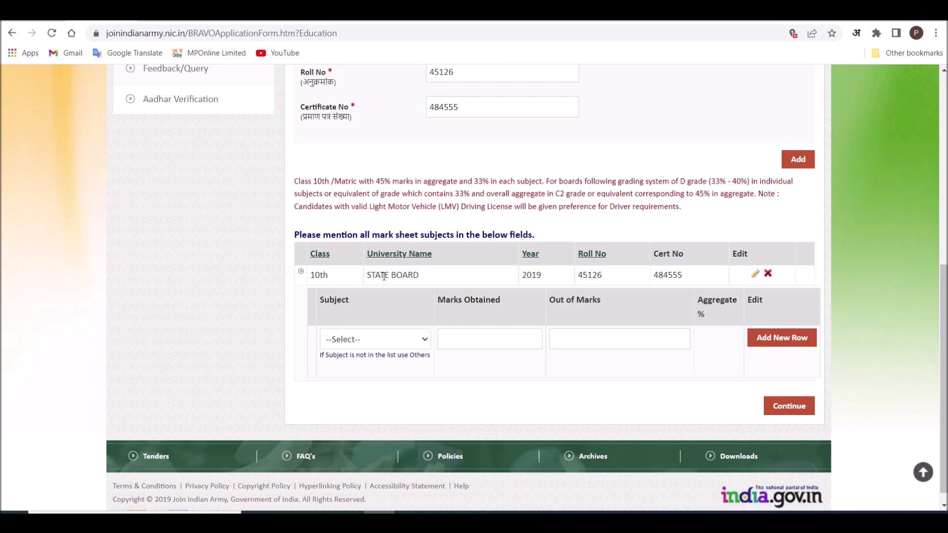
Add an English subject row with its marks obtained and maximum marks.
left_click(365, 342)
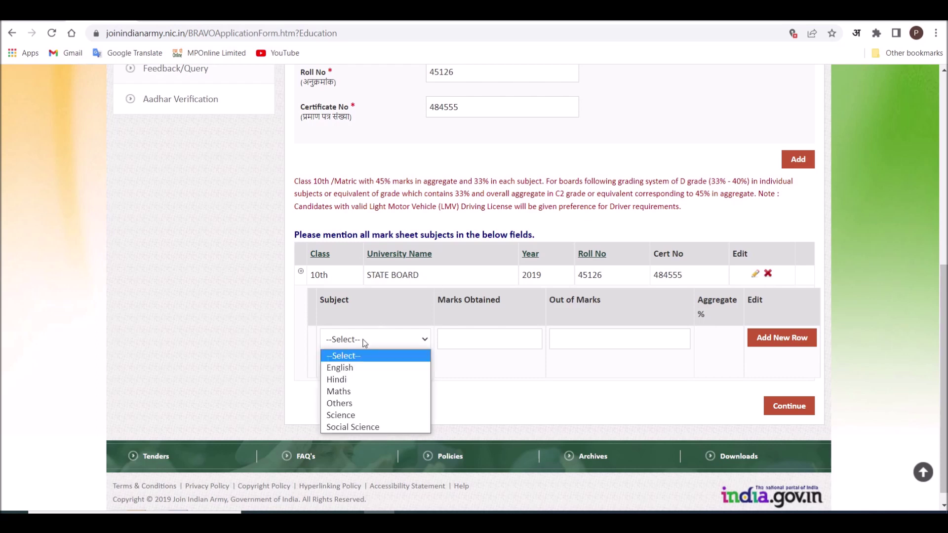
left_click(354, 368)
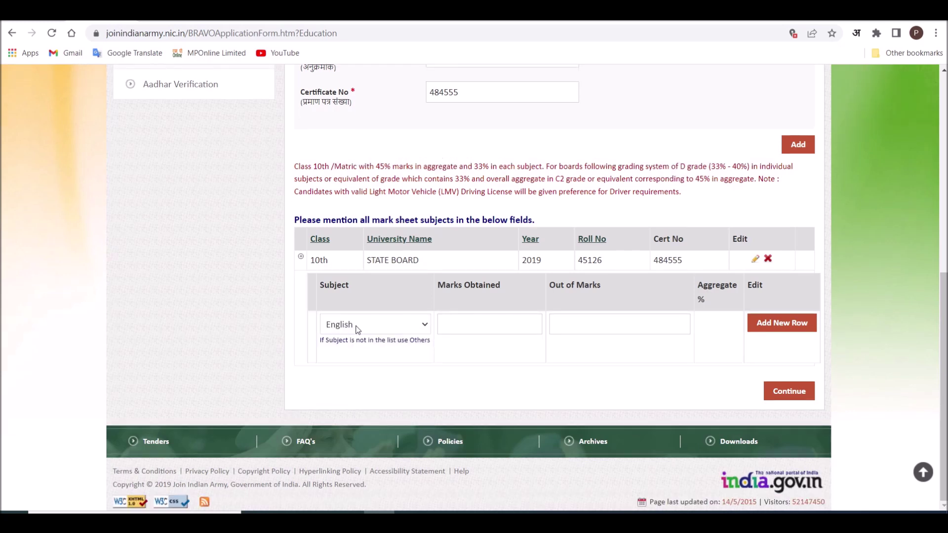
left_click(506, 326)
left_click(627, 324)
left_click(785, 330)
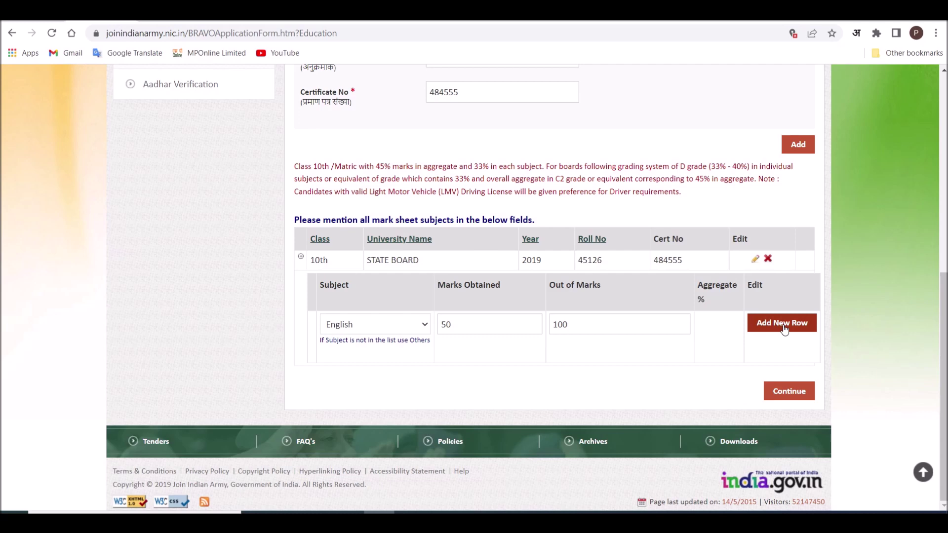
left_click(582, 102)
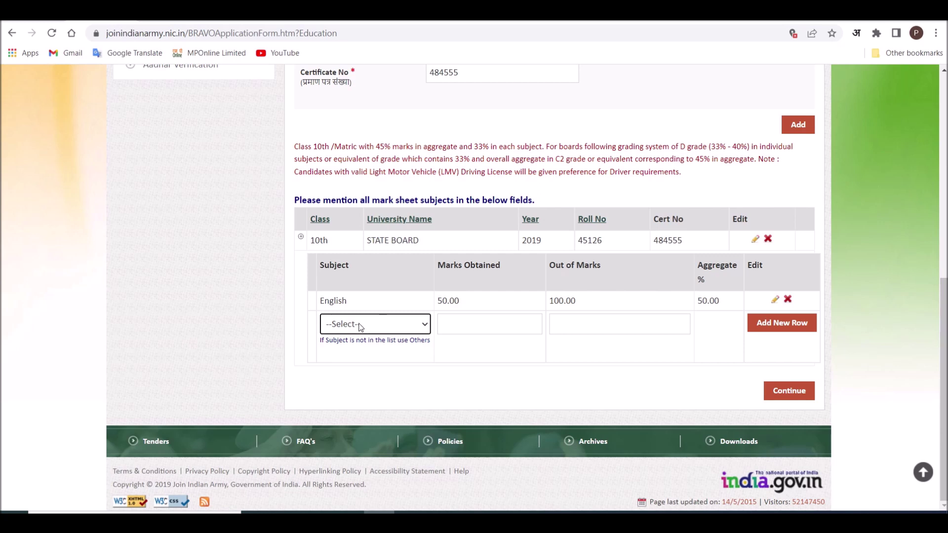
Add subject rows for Hindi and an Others subject named SANSKRIT with marks.
key("h")
left_click(452, 324)
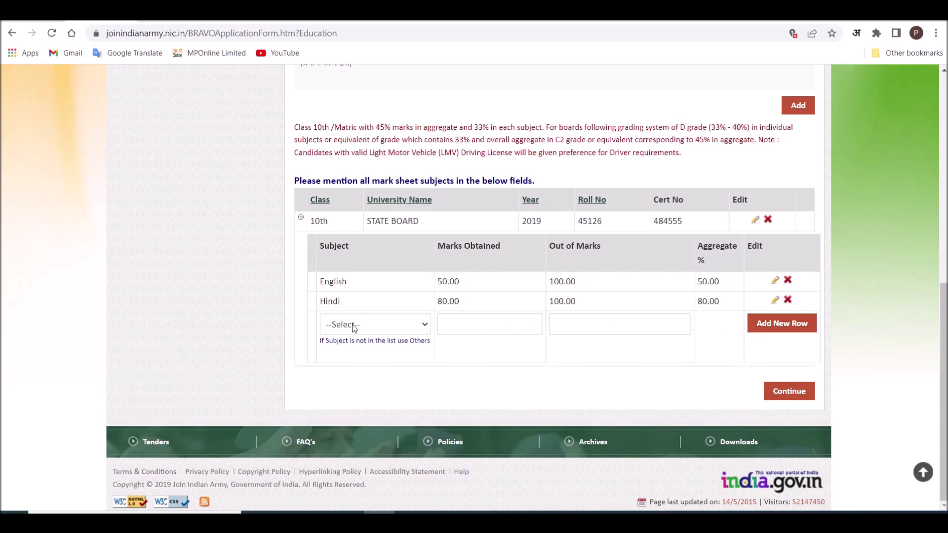
left_click(354, 326)
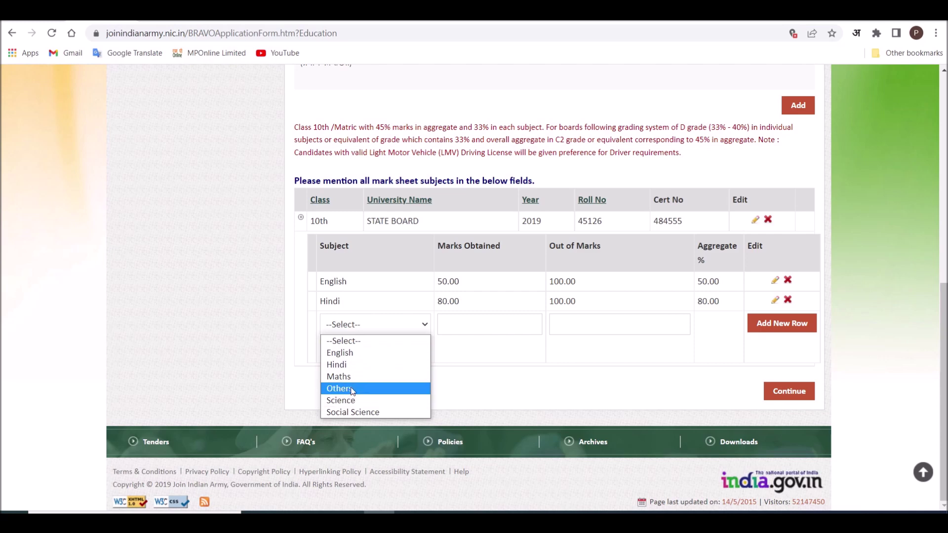
left_click(352, 389)
left_click(361, 338)
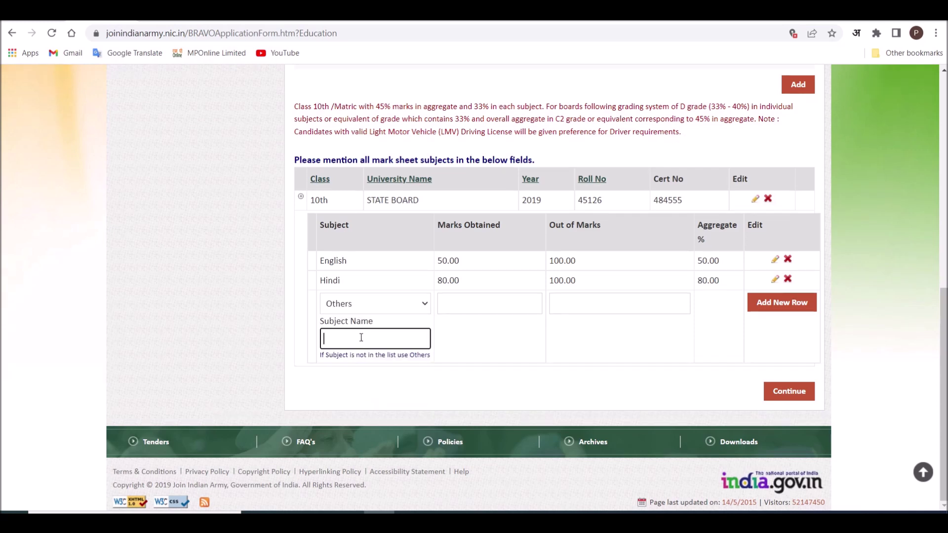
type("SANSKRIT")
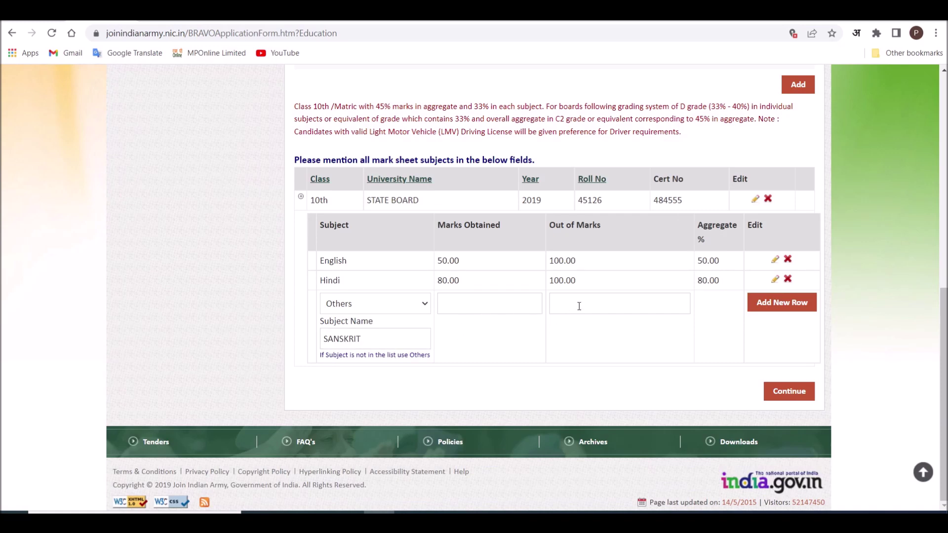
left_click(754, 313)
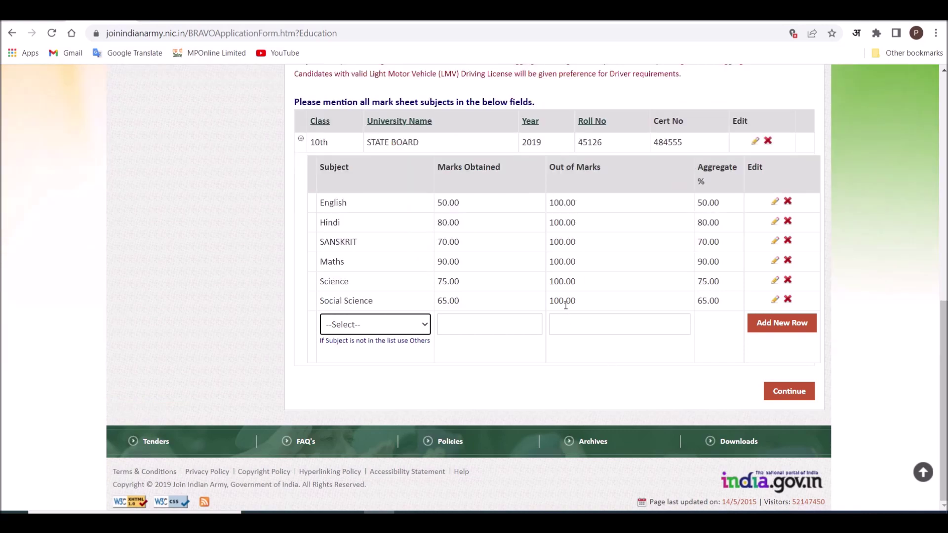
Finish education details and continue with Agniveer (General Duty) to the Application Details summary.
left_click(780, 400)
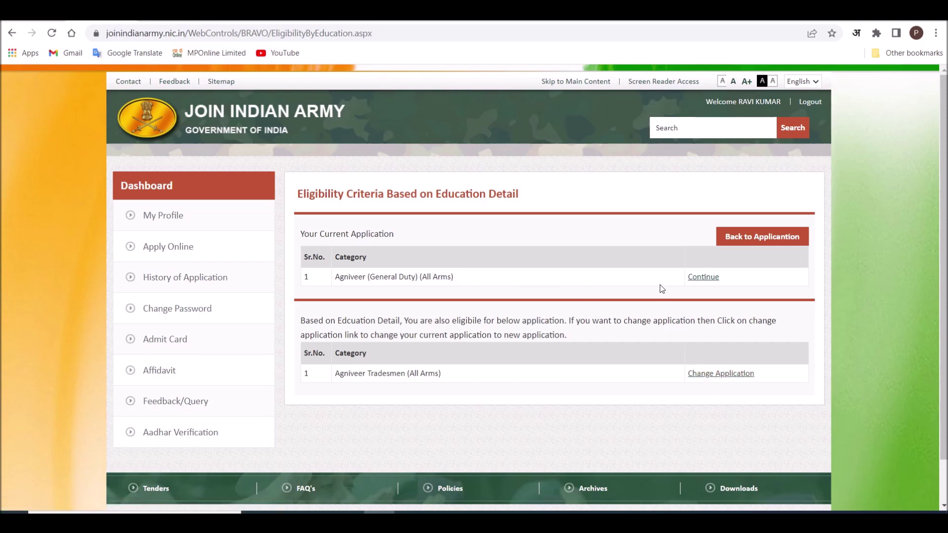
left_click(700, 281)
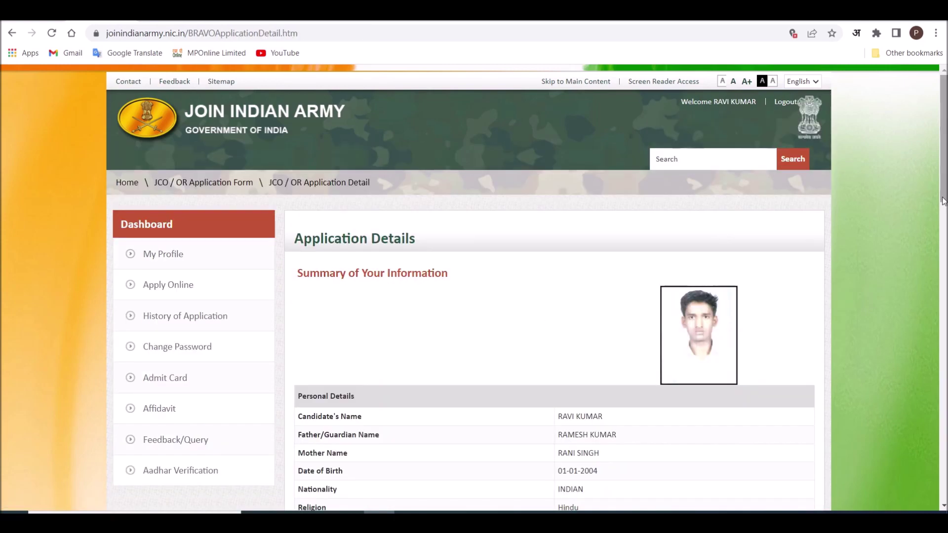
scroll(944, 215, "down", 1)
scroll(944, 215, "down", 15)
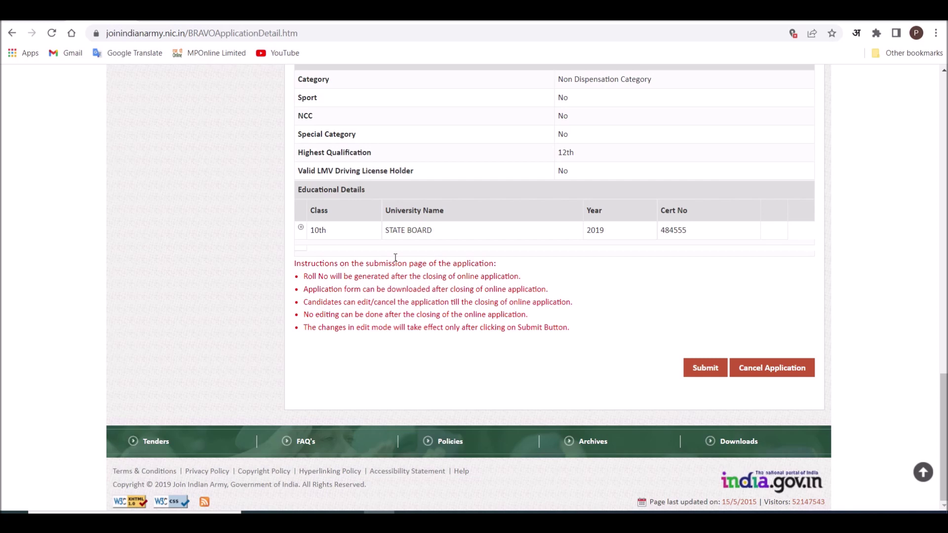